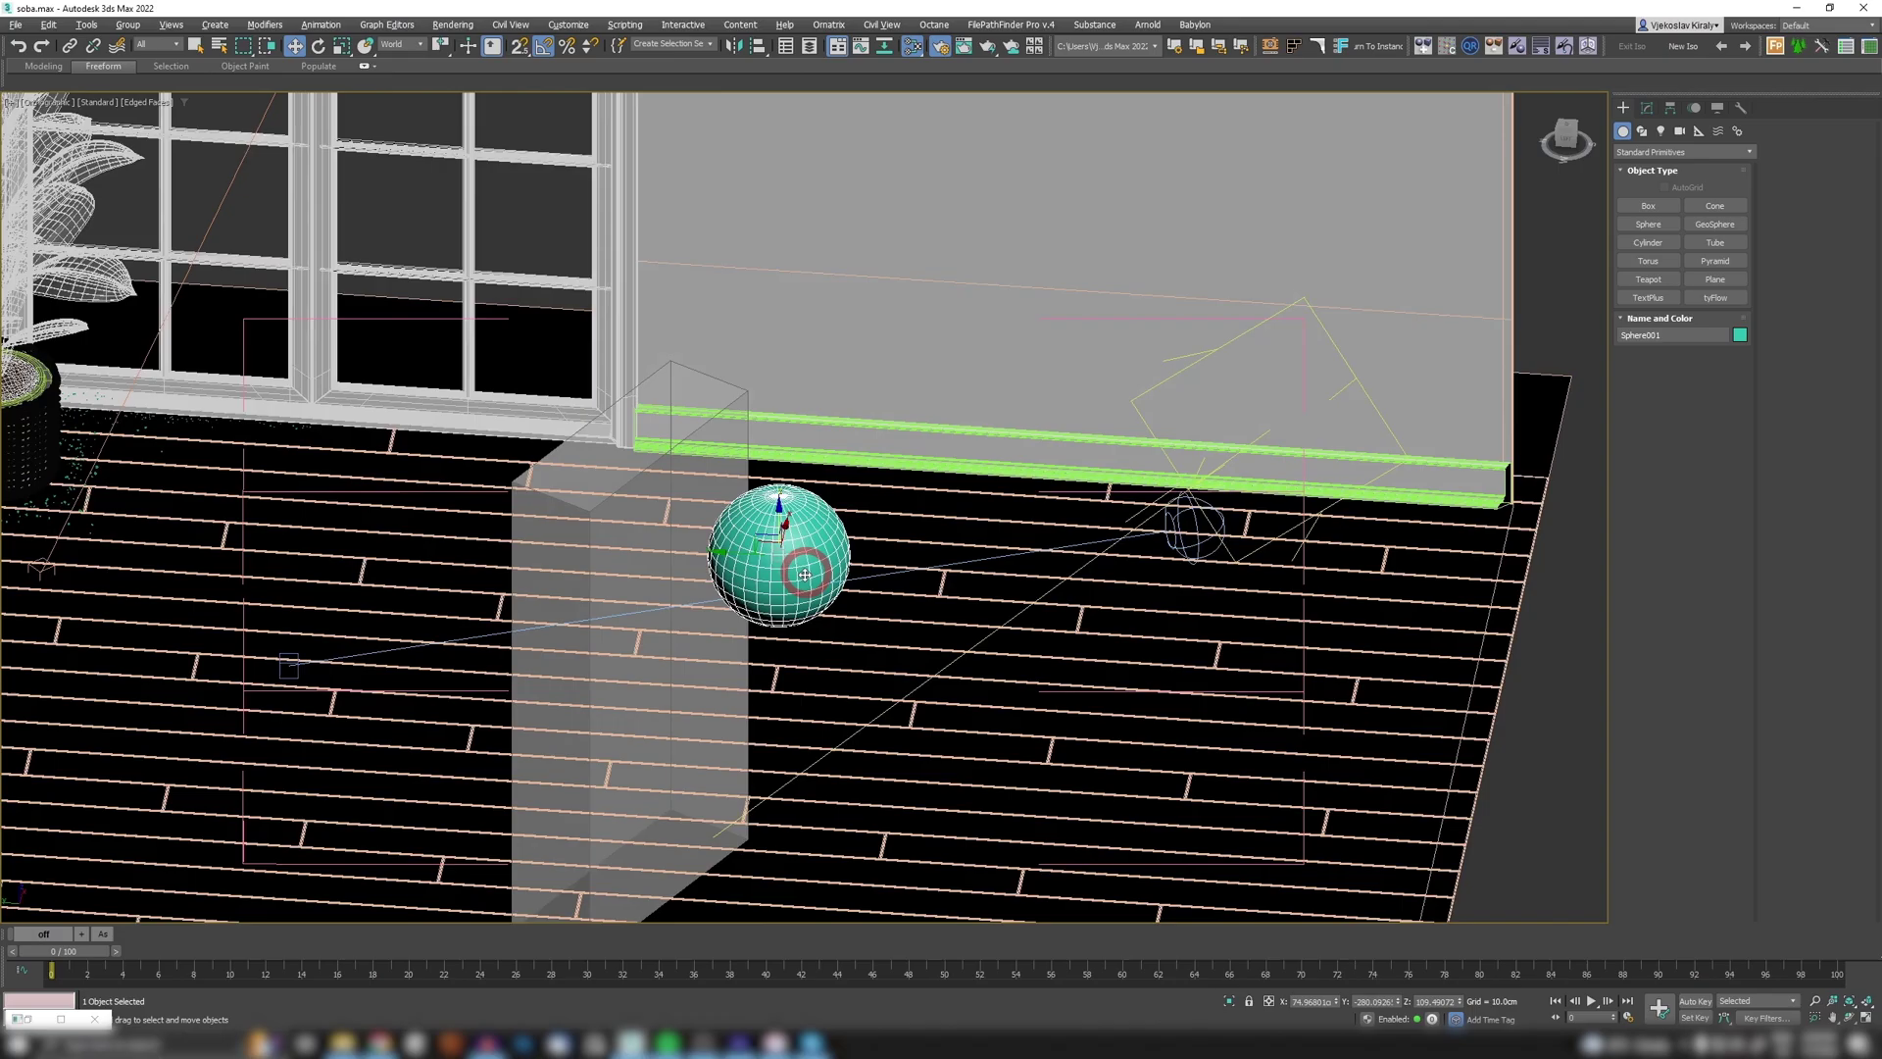
pyautogui.scroll(2, 763, 553)
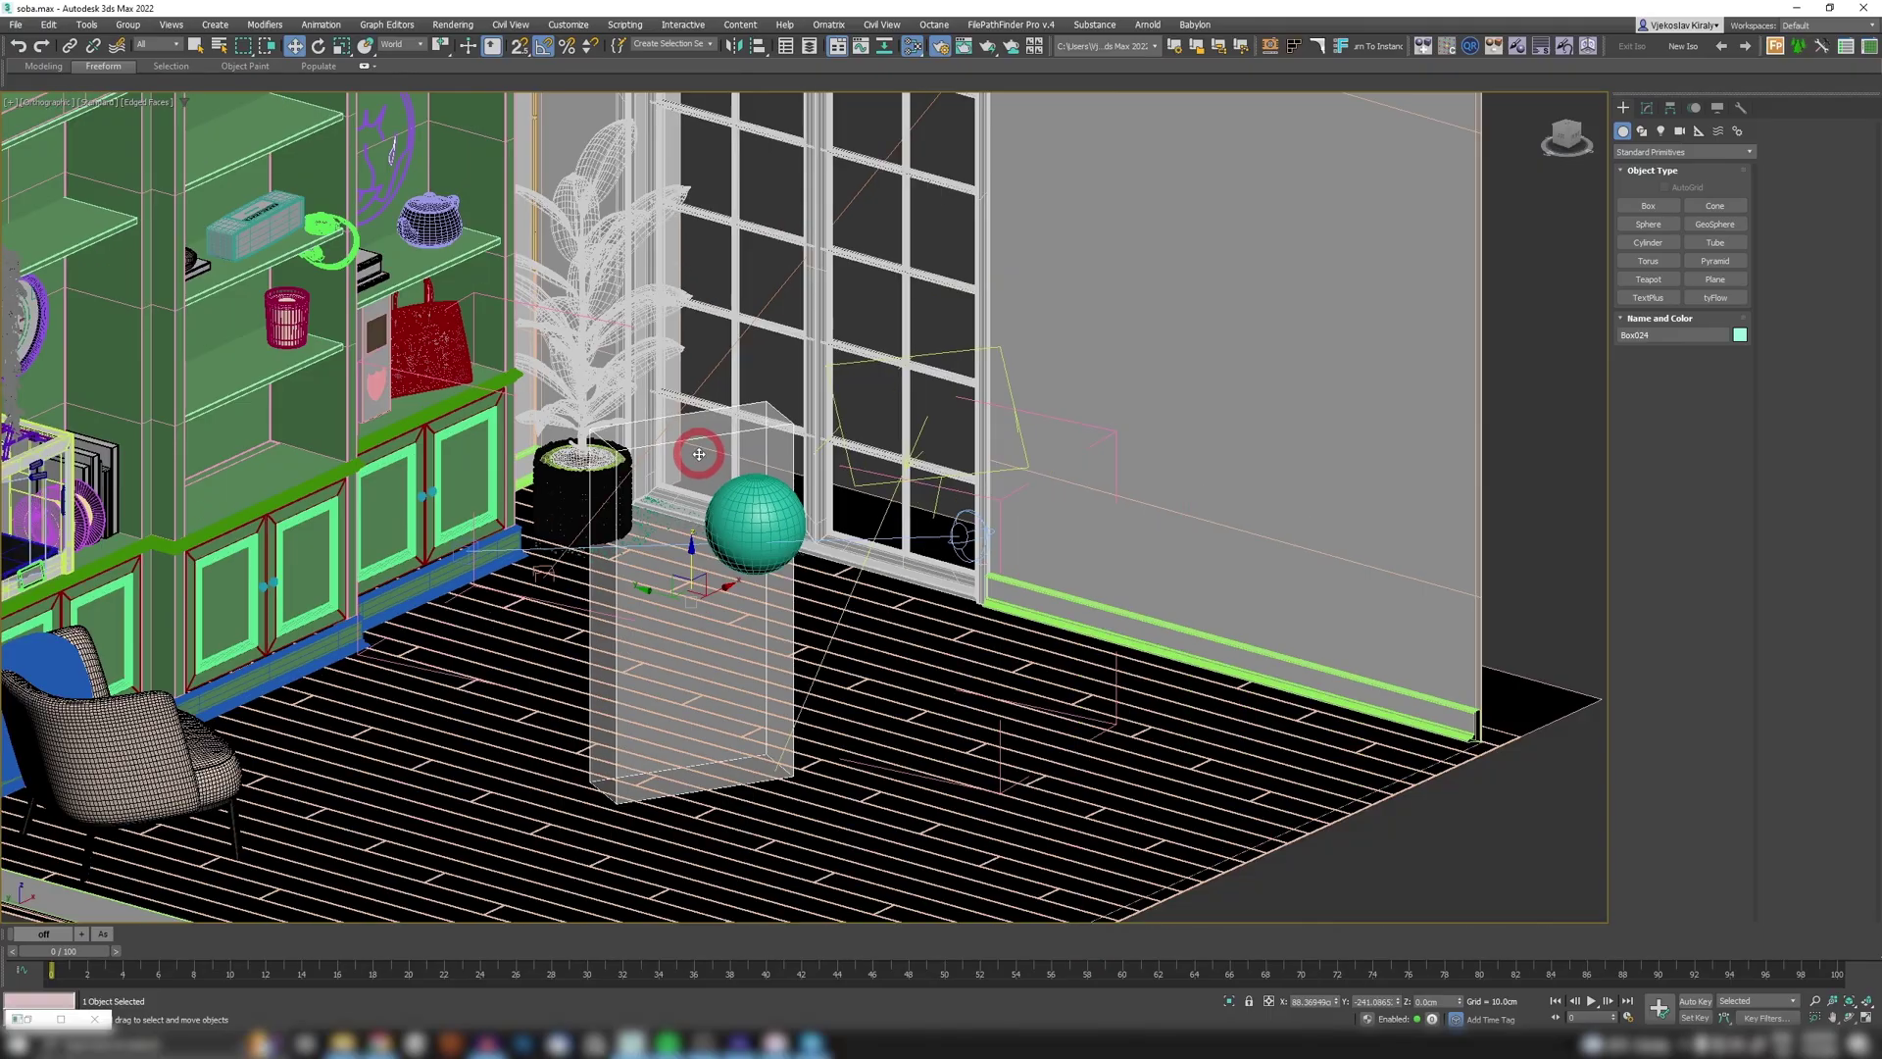
# Step: Raise the top edge of Box024 slightly so the transparent box stands taller
pyautogui.moveTo(736, 408); pyautogui.dragTo(673, 674)
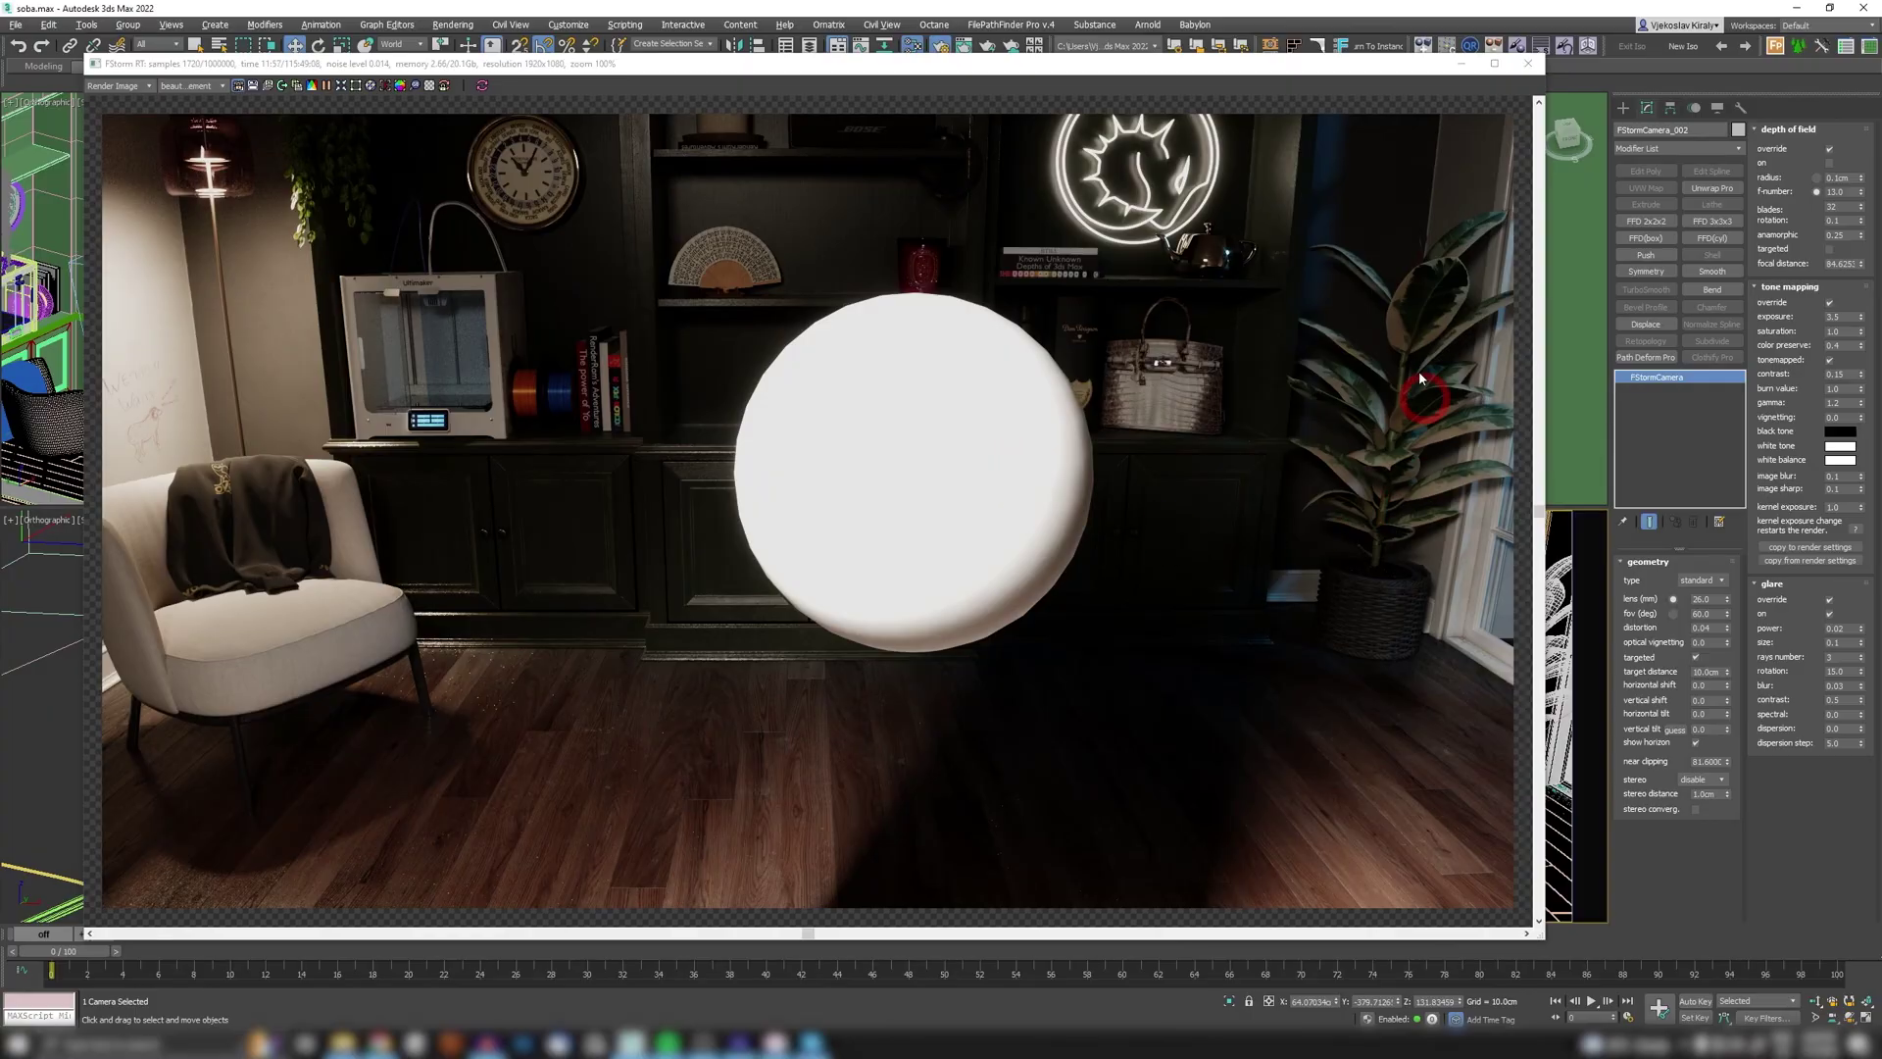
# Step: Enable the camera's depth of field override, set its blur radius, and focus on the white sphere
pyautogui.click(1829, 164)
pyautogui.click(1714, 178)
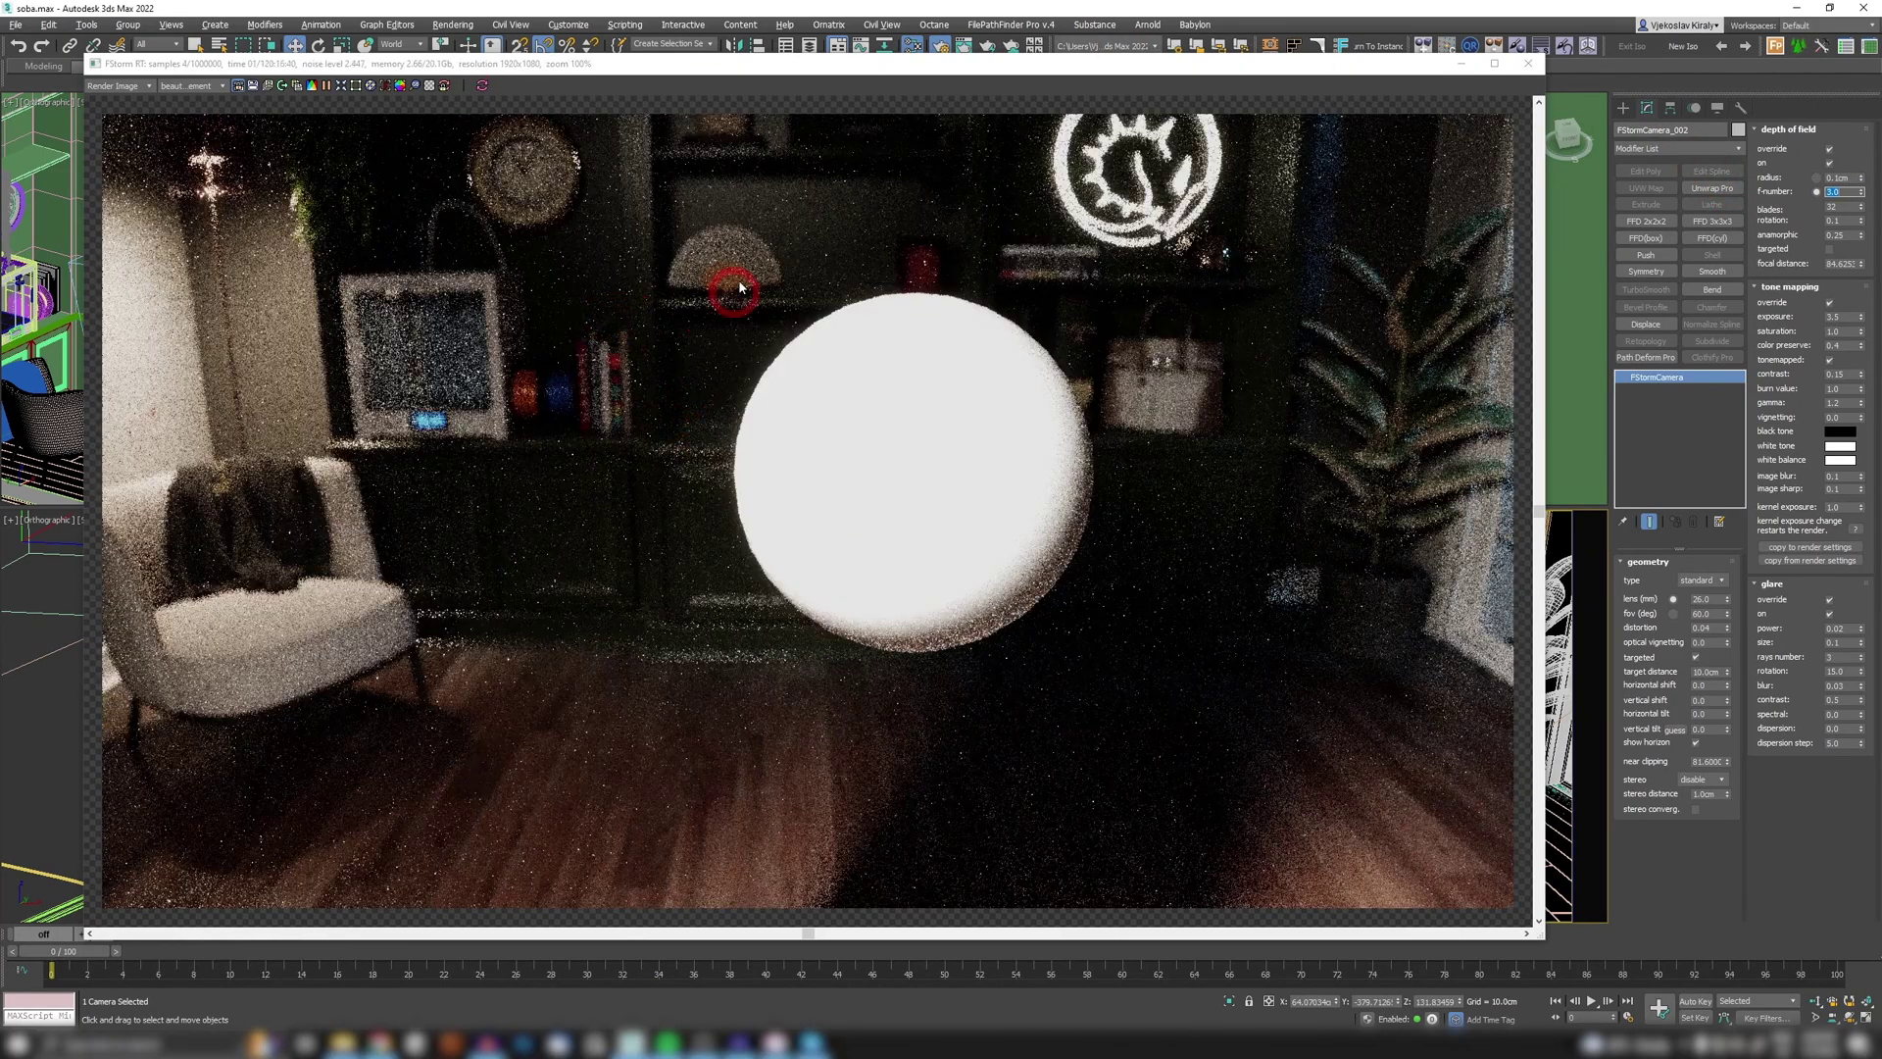
pyautogui.click(358, 93)
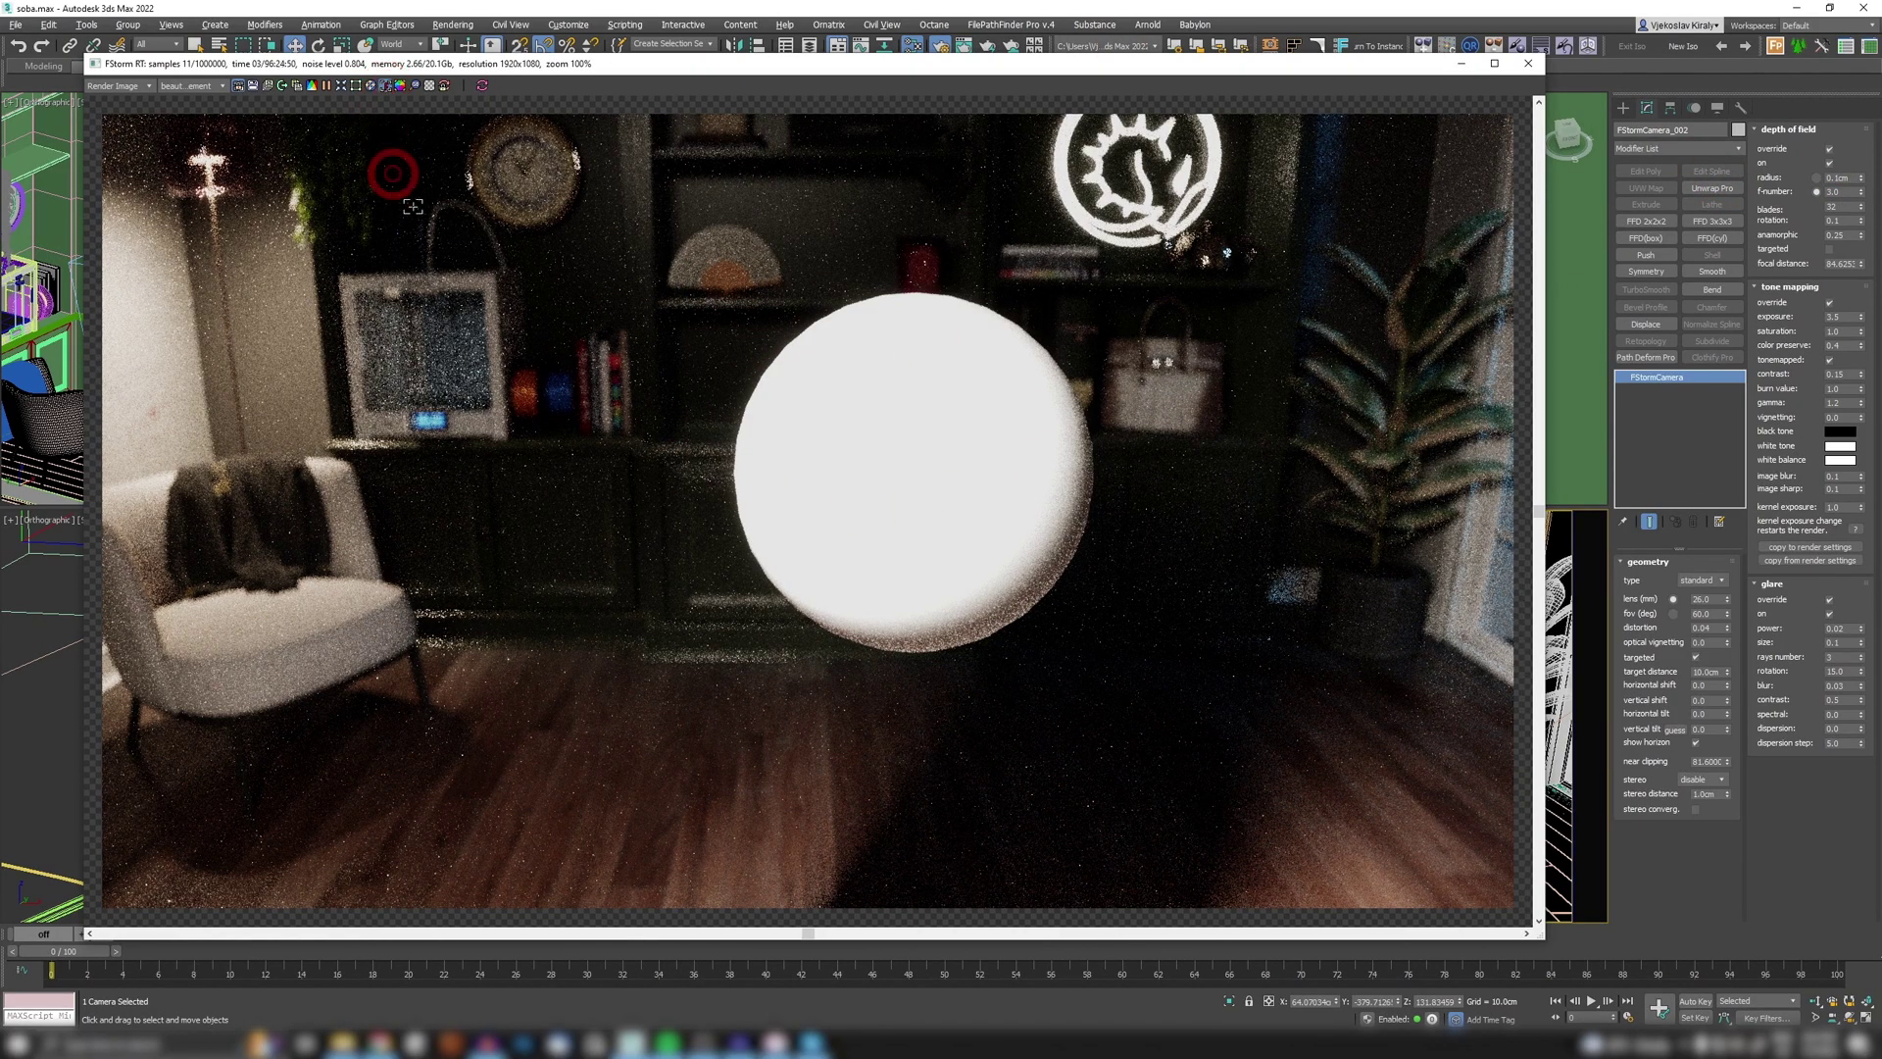
pyautogui.click(949, 465)
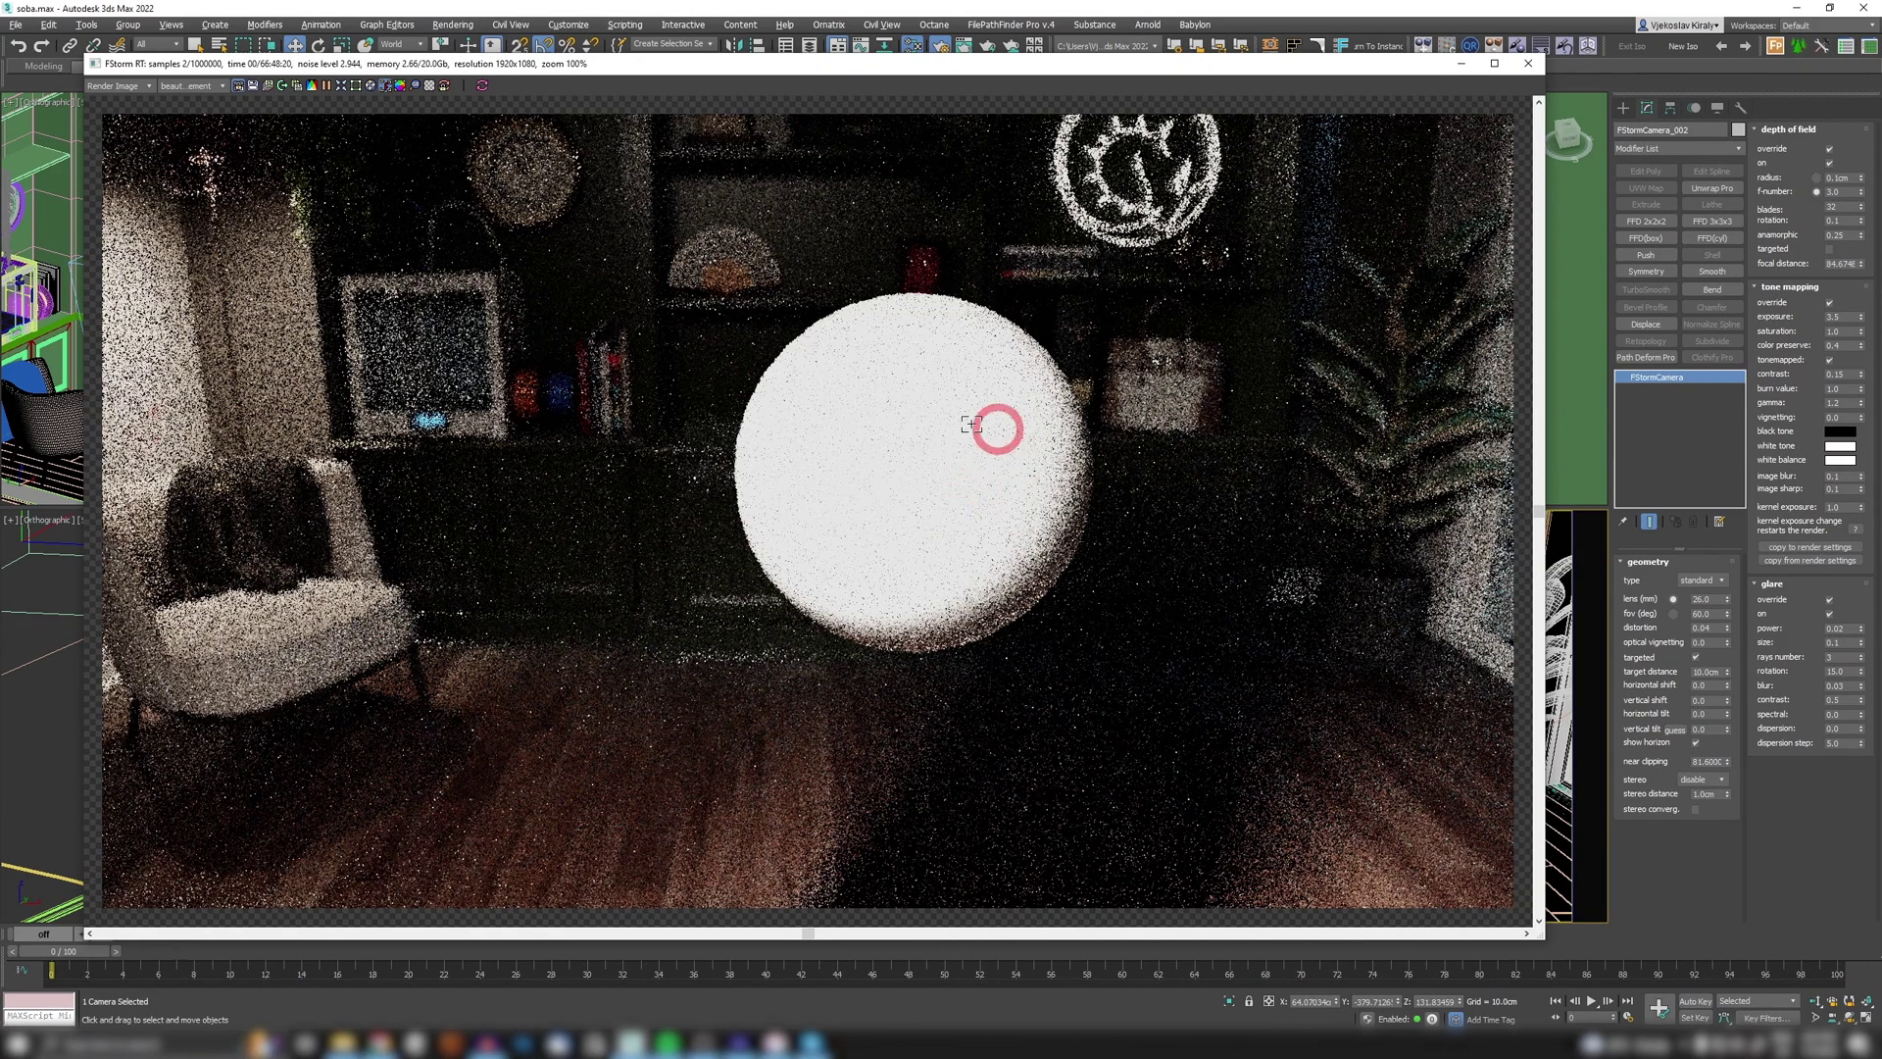
pyautogui.click(206, 268)
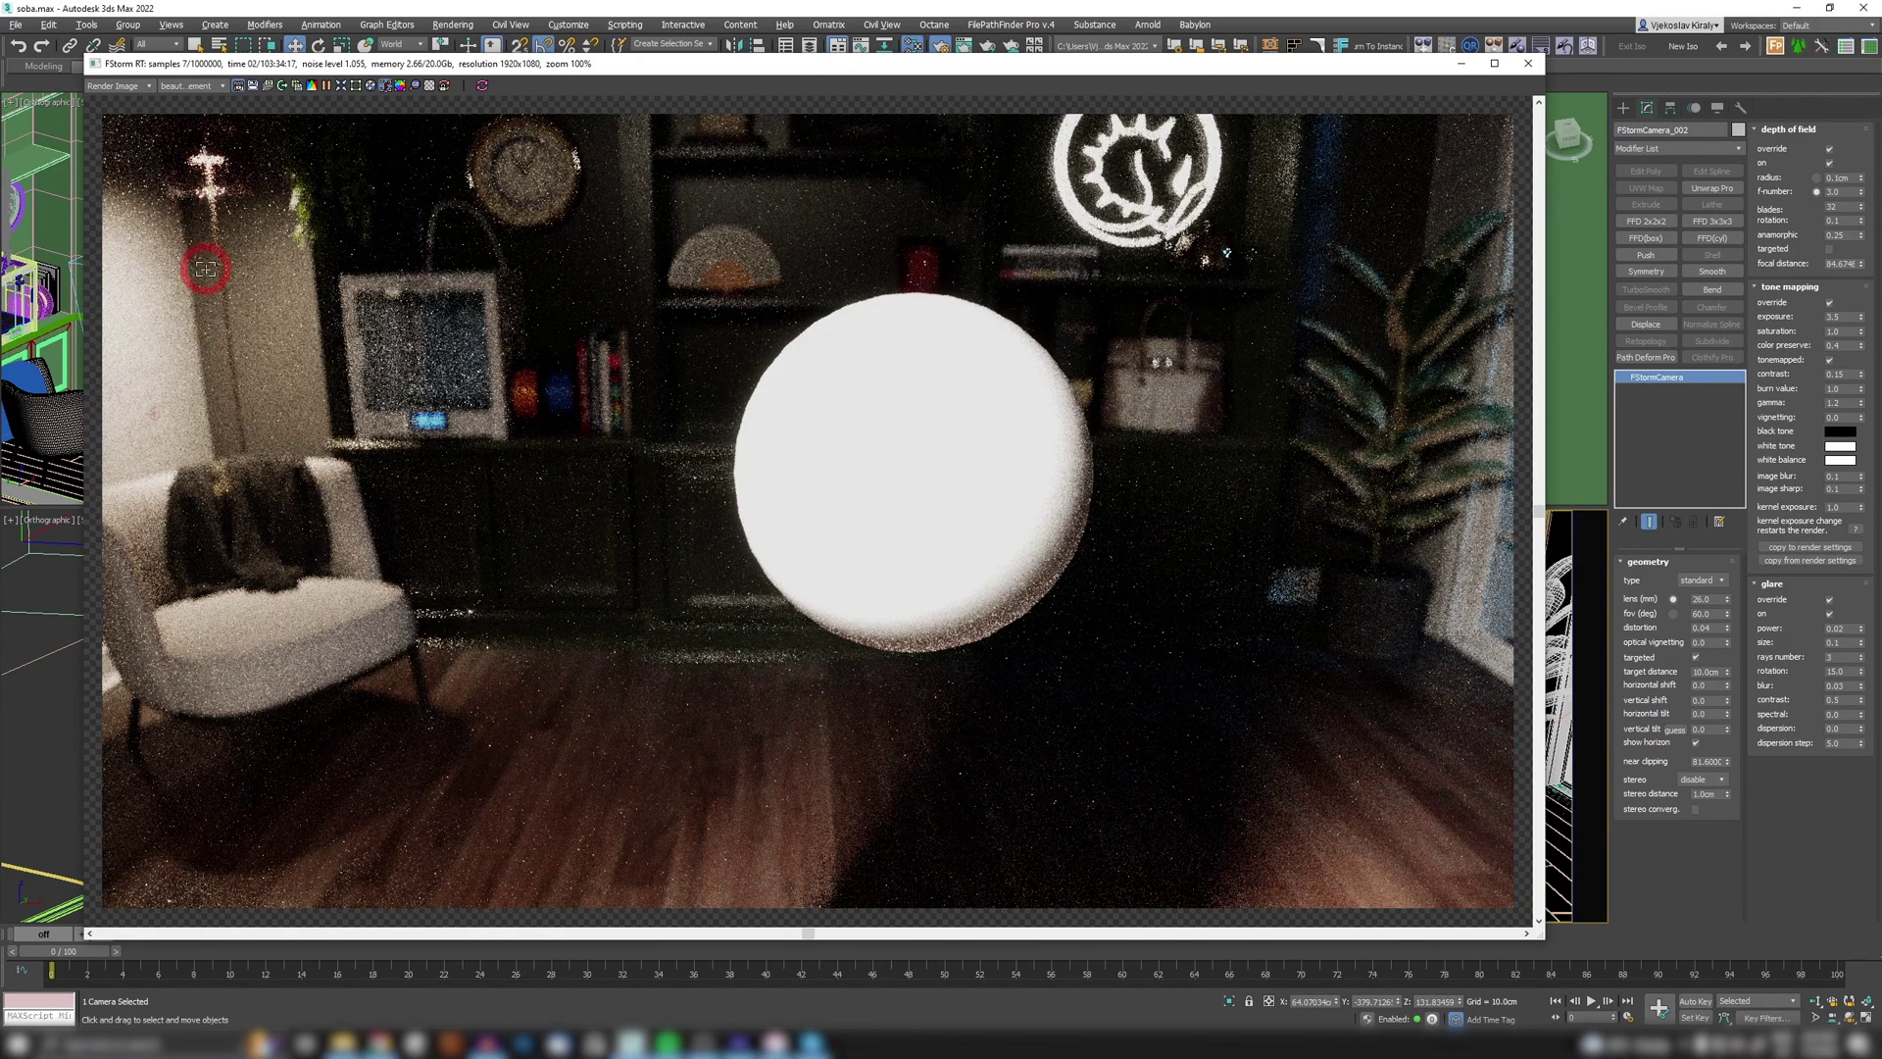
pyautogui.click(503, 389)
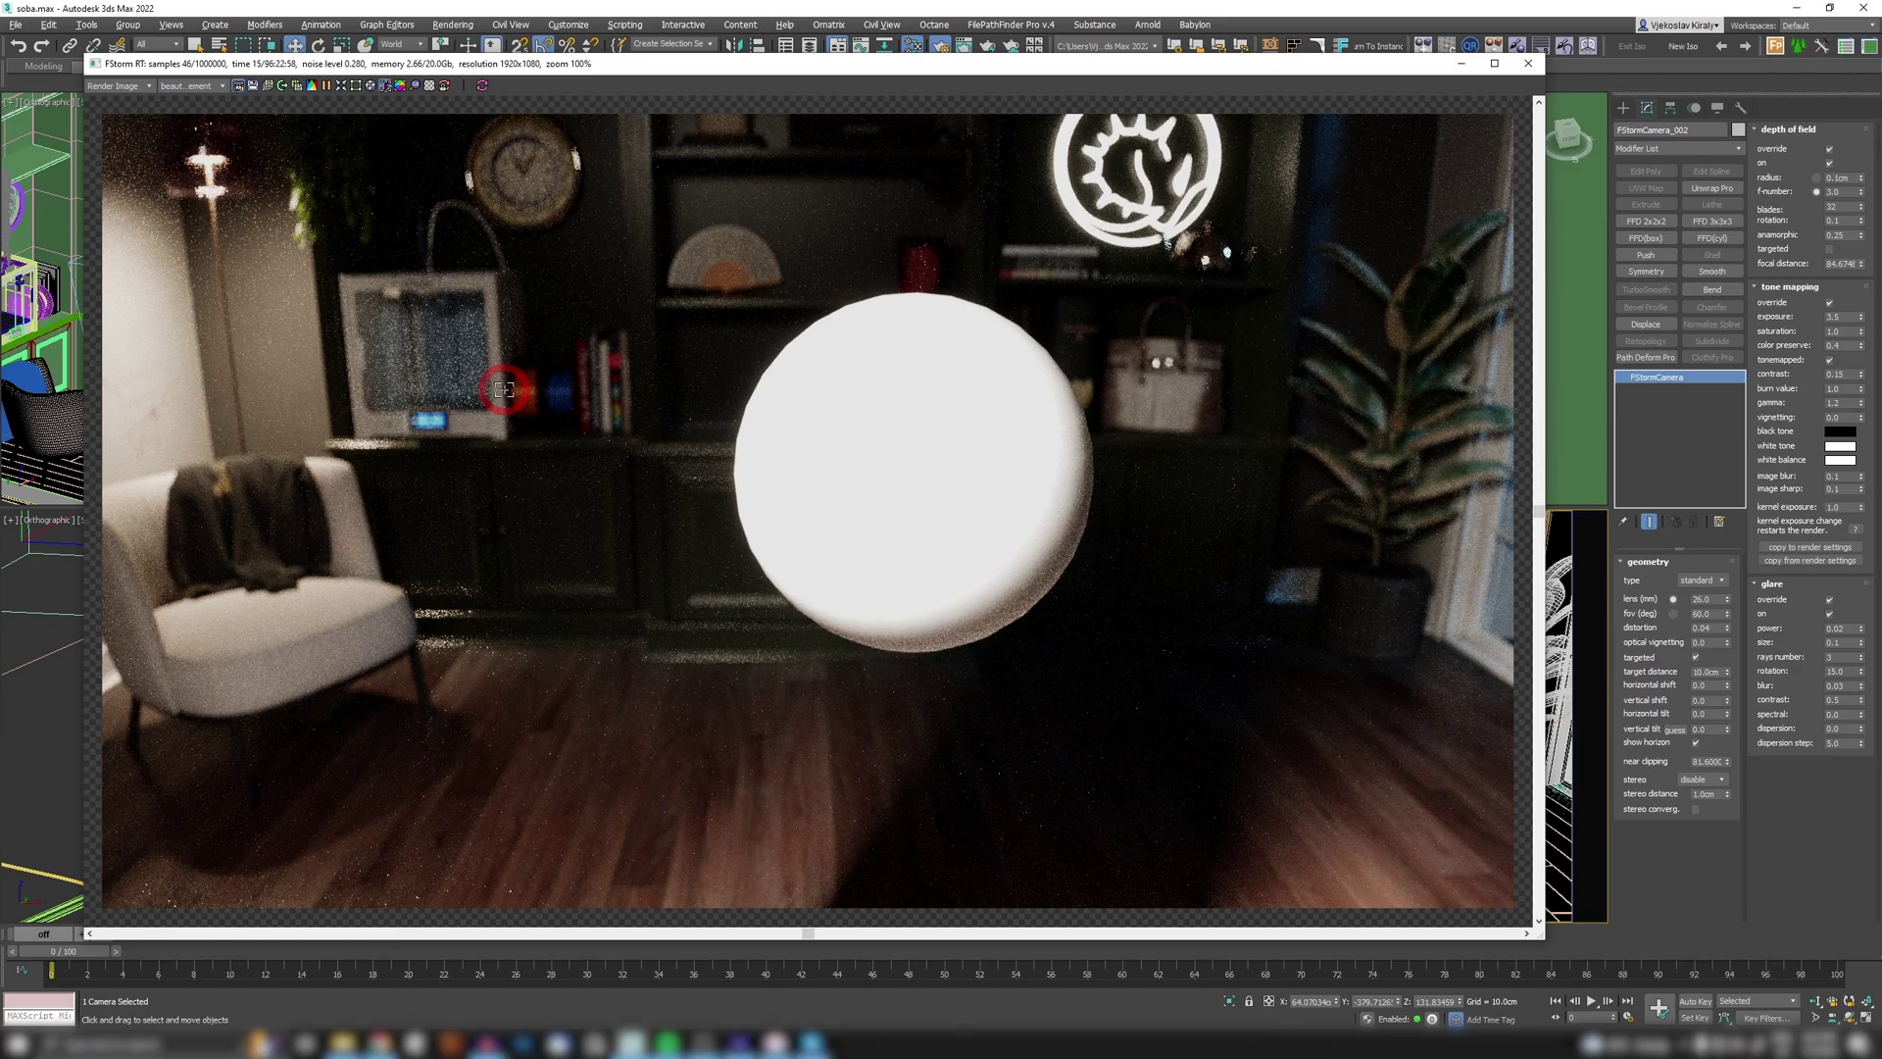
# Step: Bring up the FStorm LightLister and switch lights off, including the tube light
pyautogui.moveTo(696, 73)
pyautogui.mouseDown()
pyautogui.moveTo(1535, 378)
pyautogui.moveTo(1511, 380)
pyautogui.mouseUp()
pyautogui.click(1024, 382)
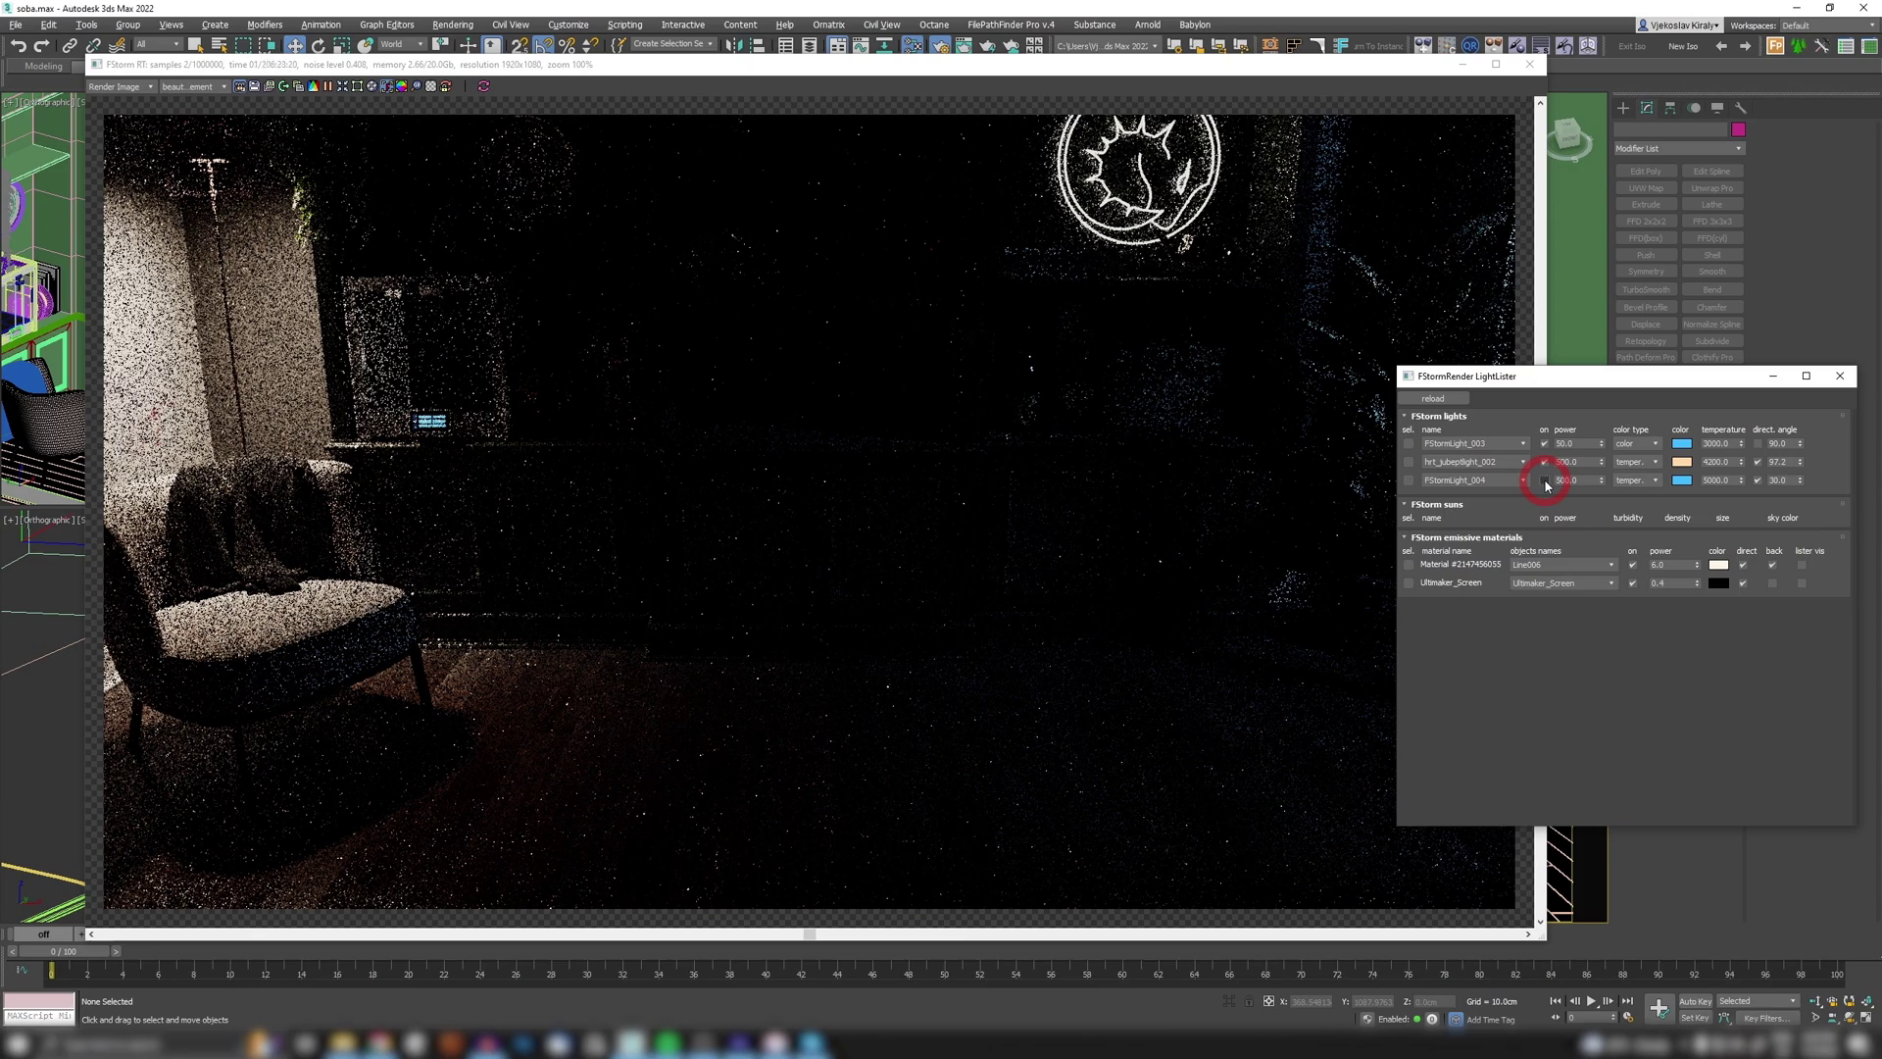
pyautogui.click(1544, 481)
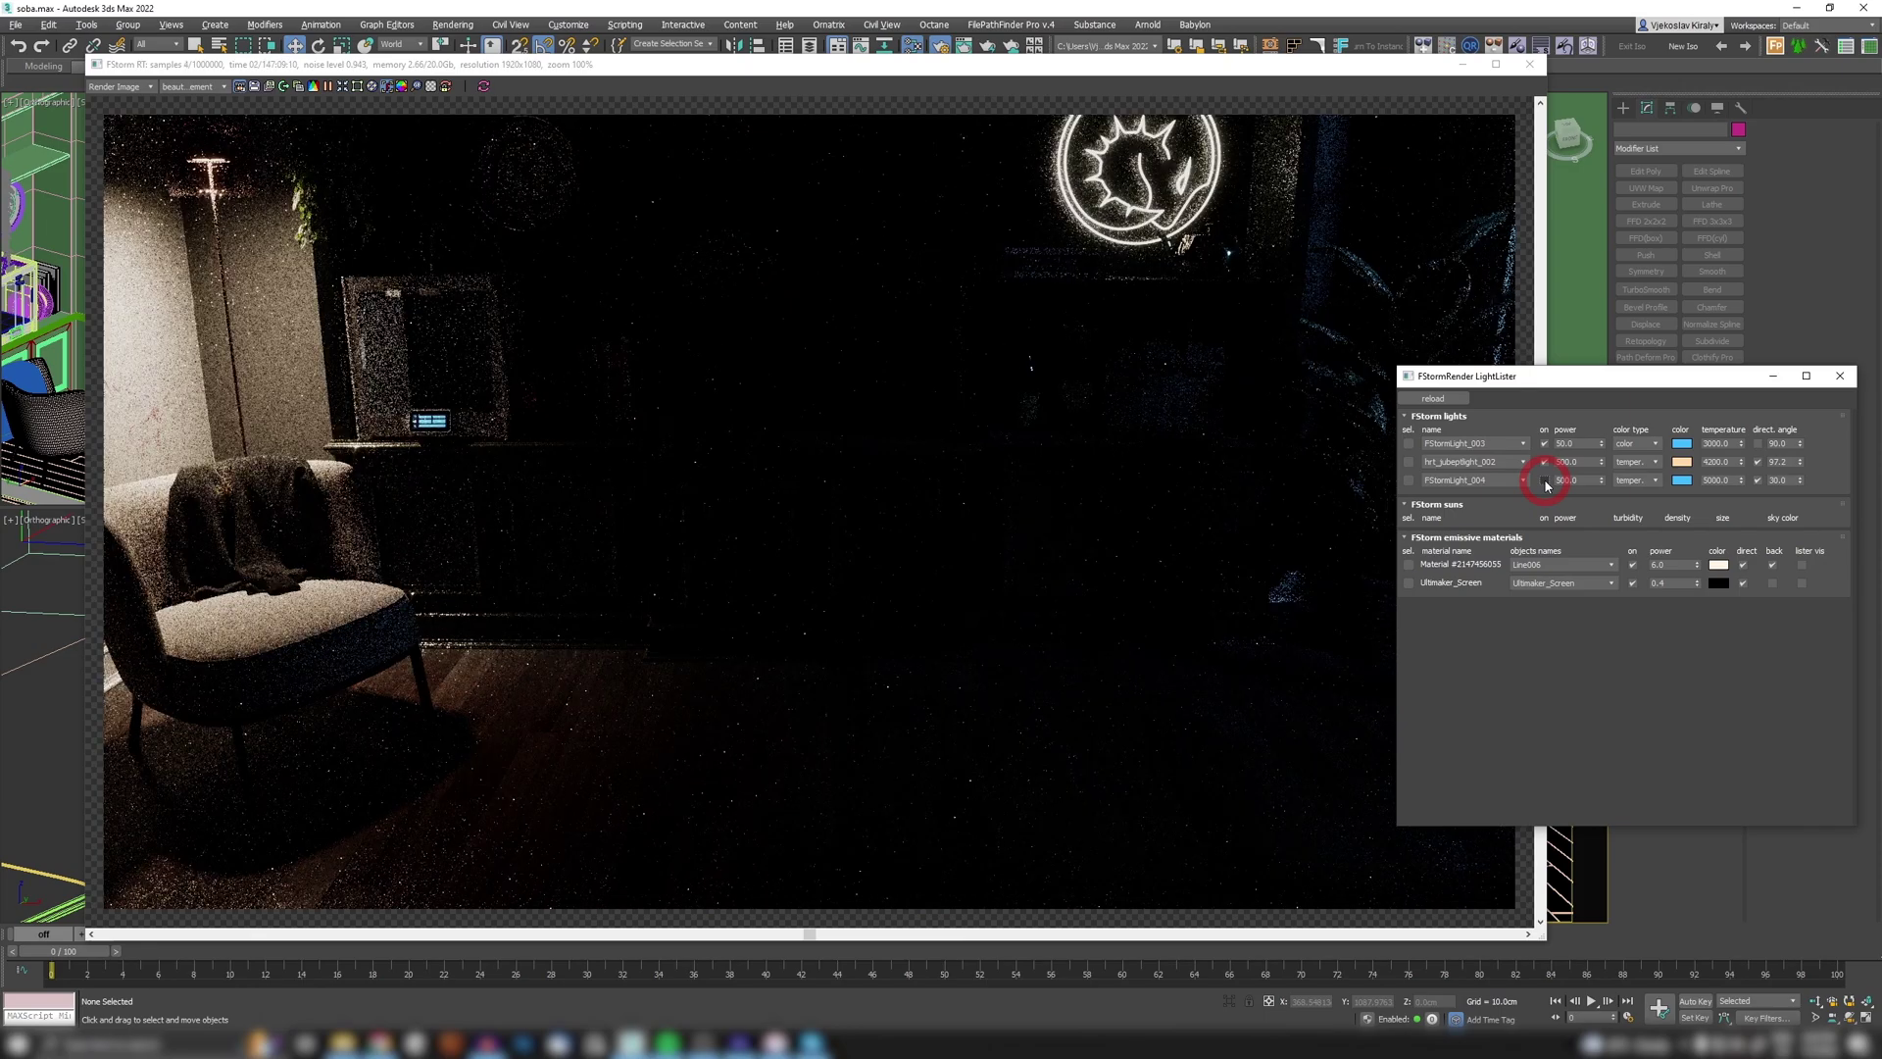
pyautogui.click(1545, 463)
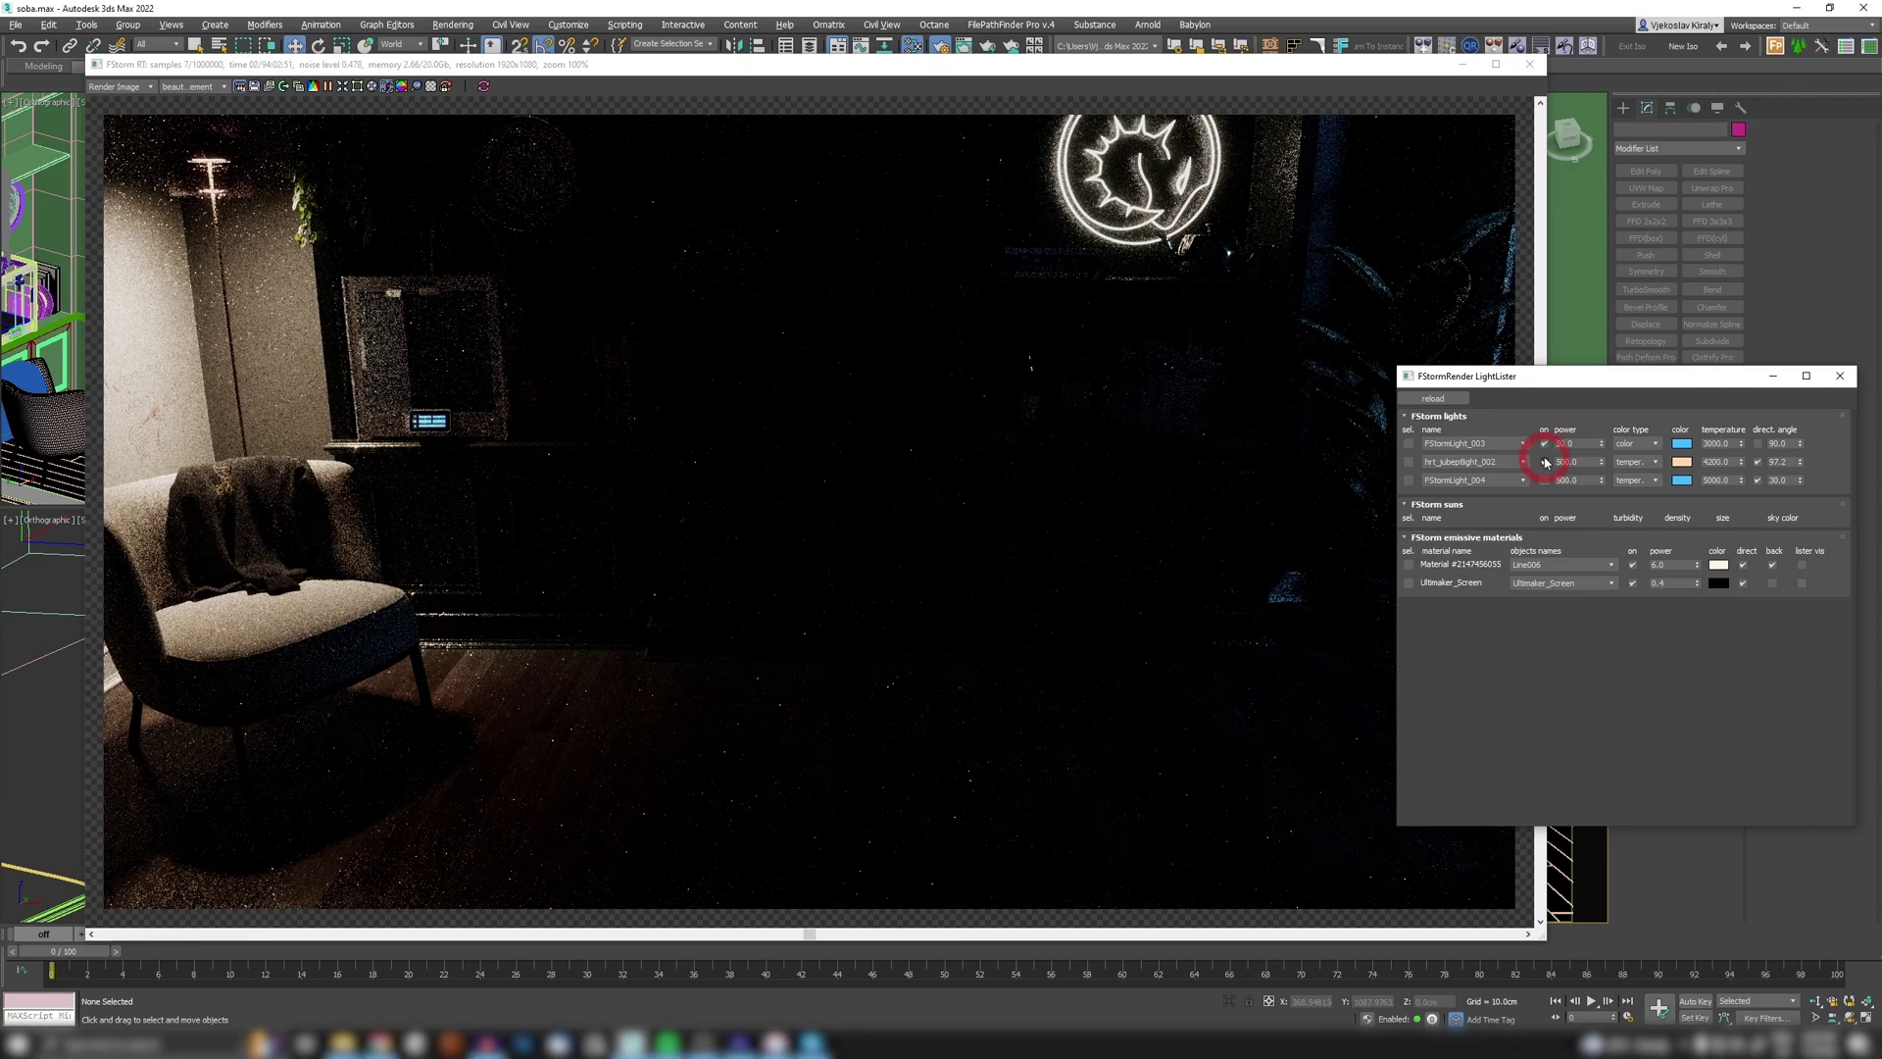
pyautogui.click(1545, 461)
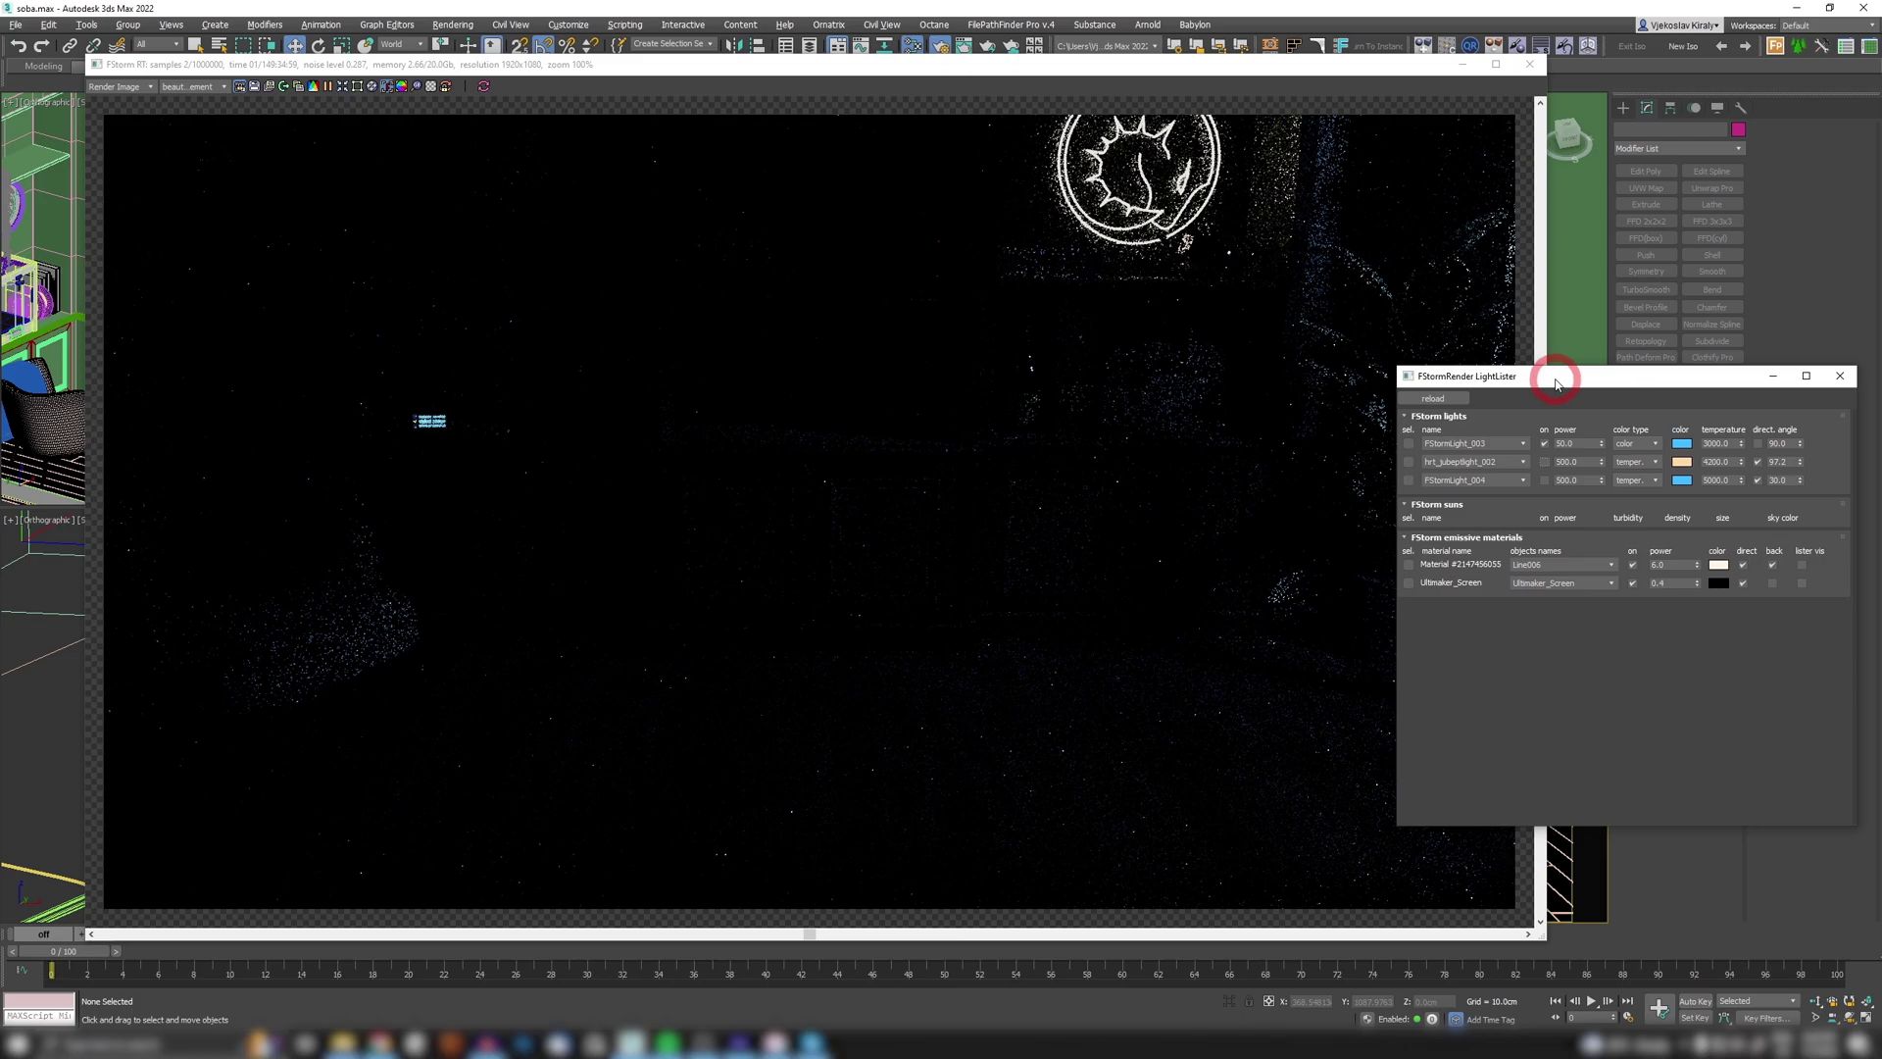
# Step: Move the LightLister clear of the render and switch on the chair-corner light
pyautogui.moveTo(1554, 377); pyautogui.dragTo(1334, 689)
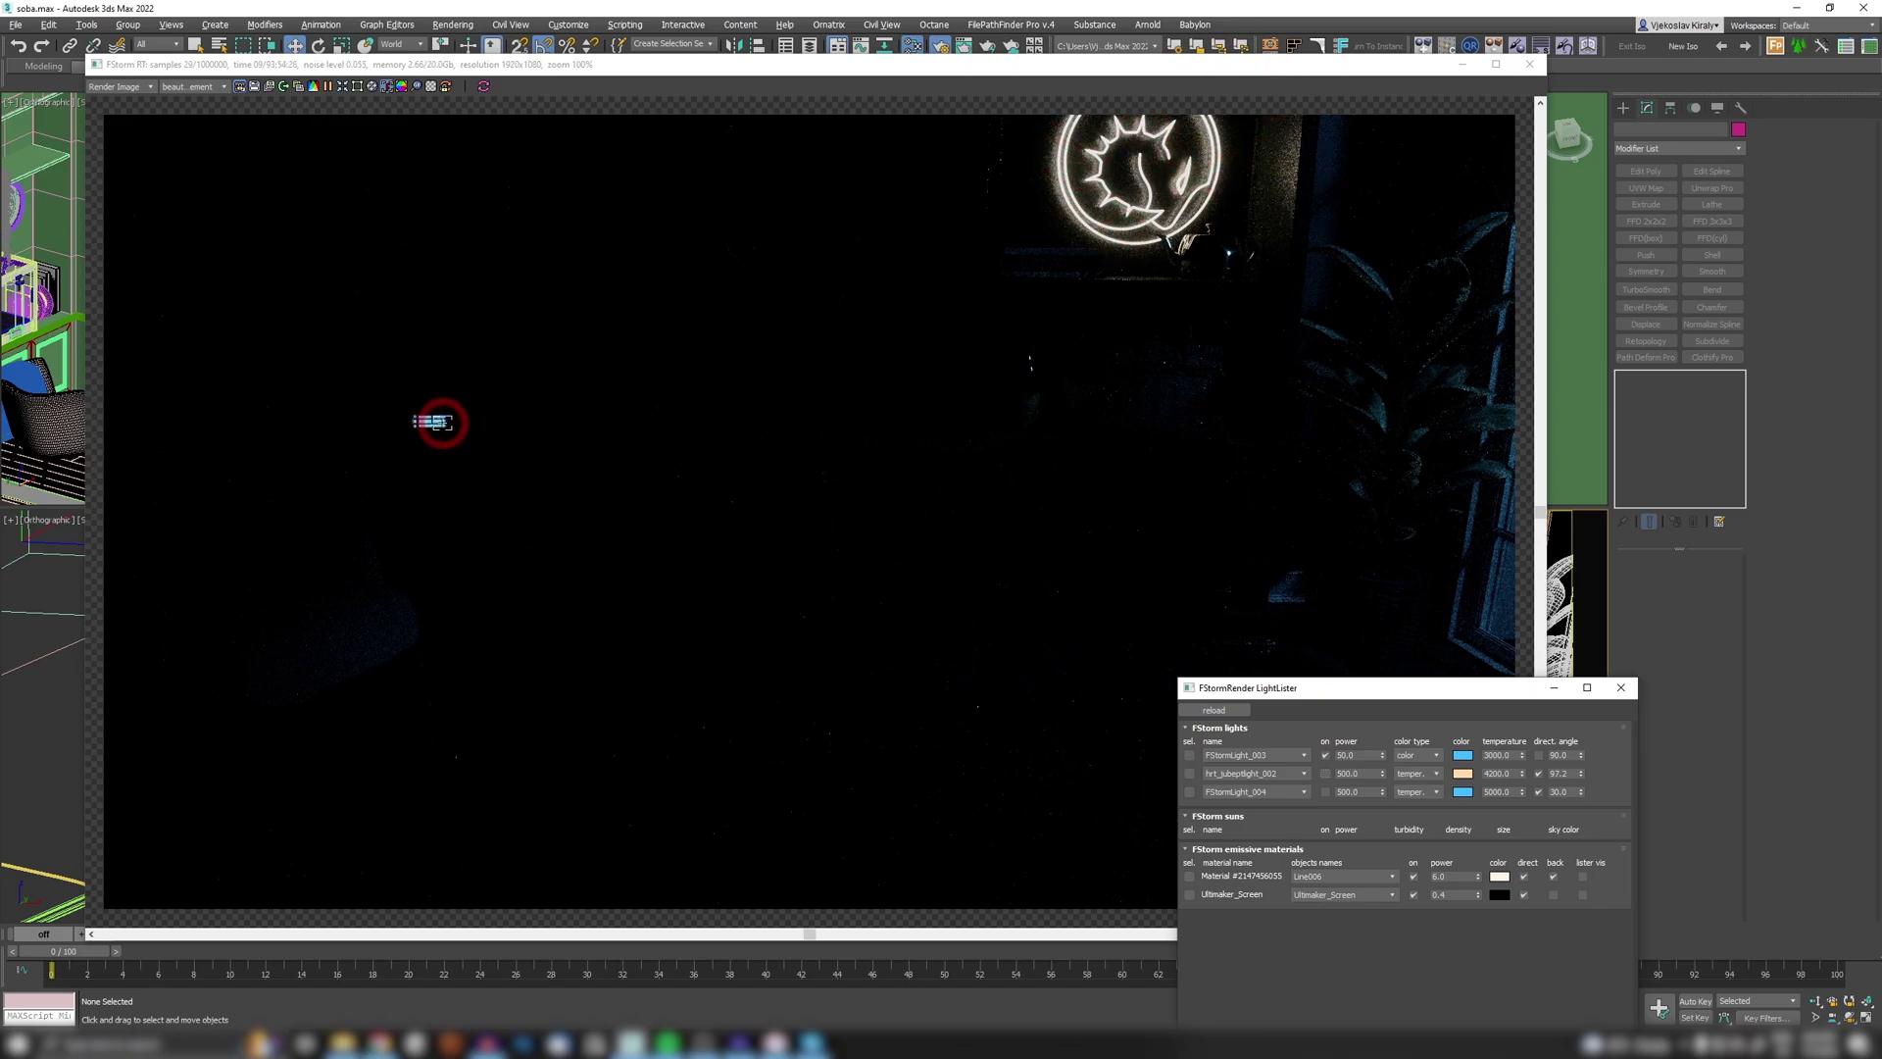
pyautogui.moveTo(1342, 697); pyautogui.dragTo(1446, 418)
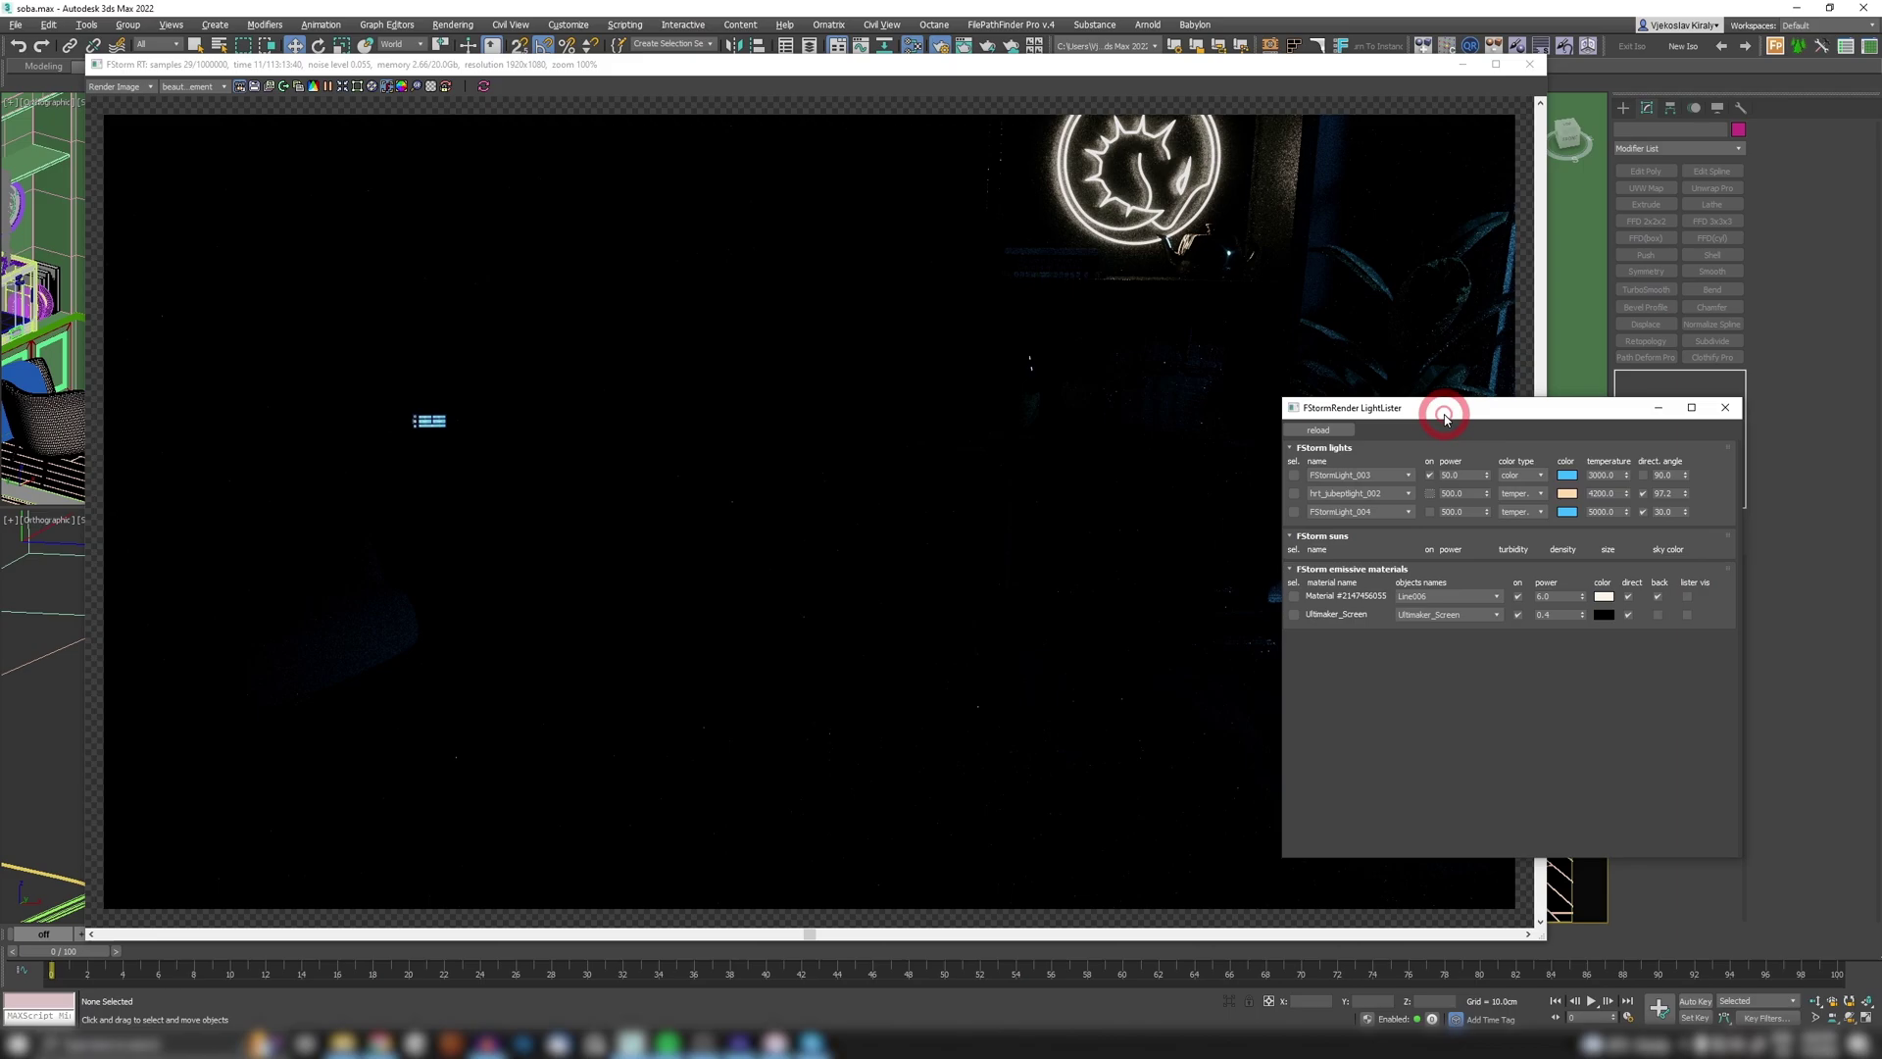
pyautogui.click(1431, 496)
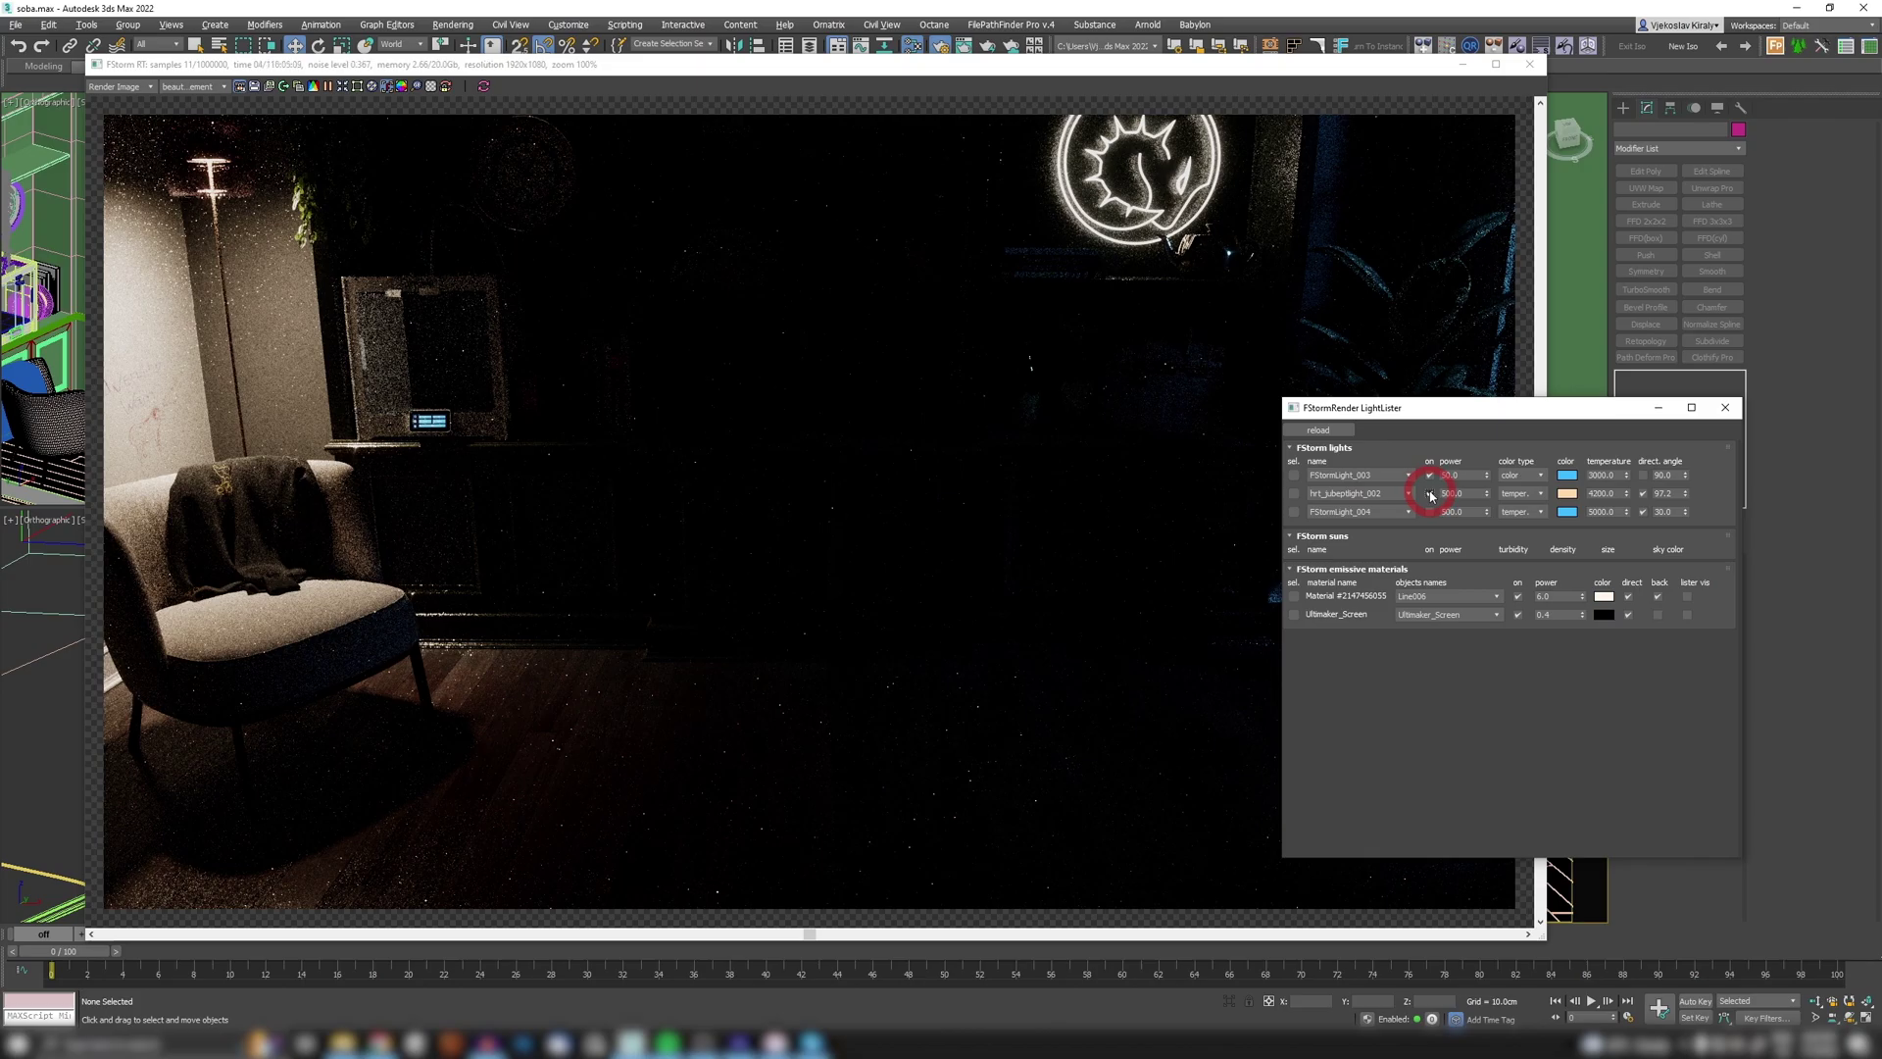
# Step: Switch on FStormLight_004 so the whole room is lit
pyautogui.click(1429, 512)
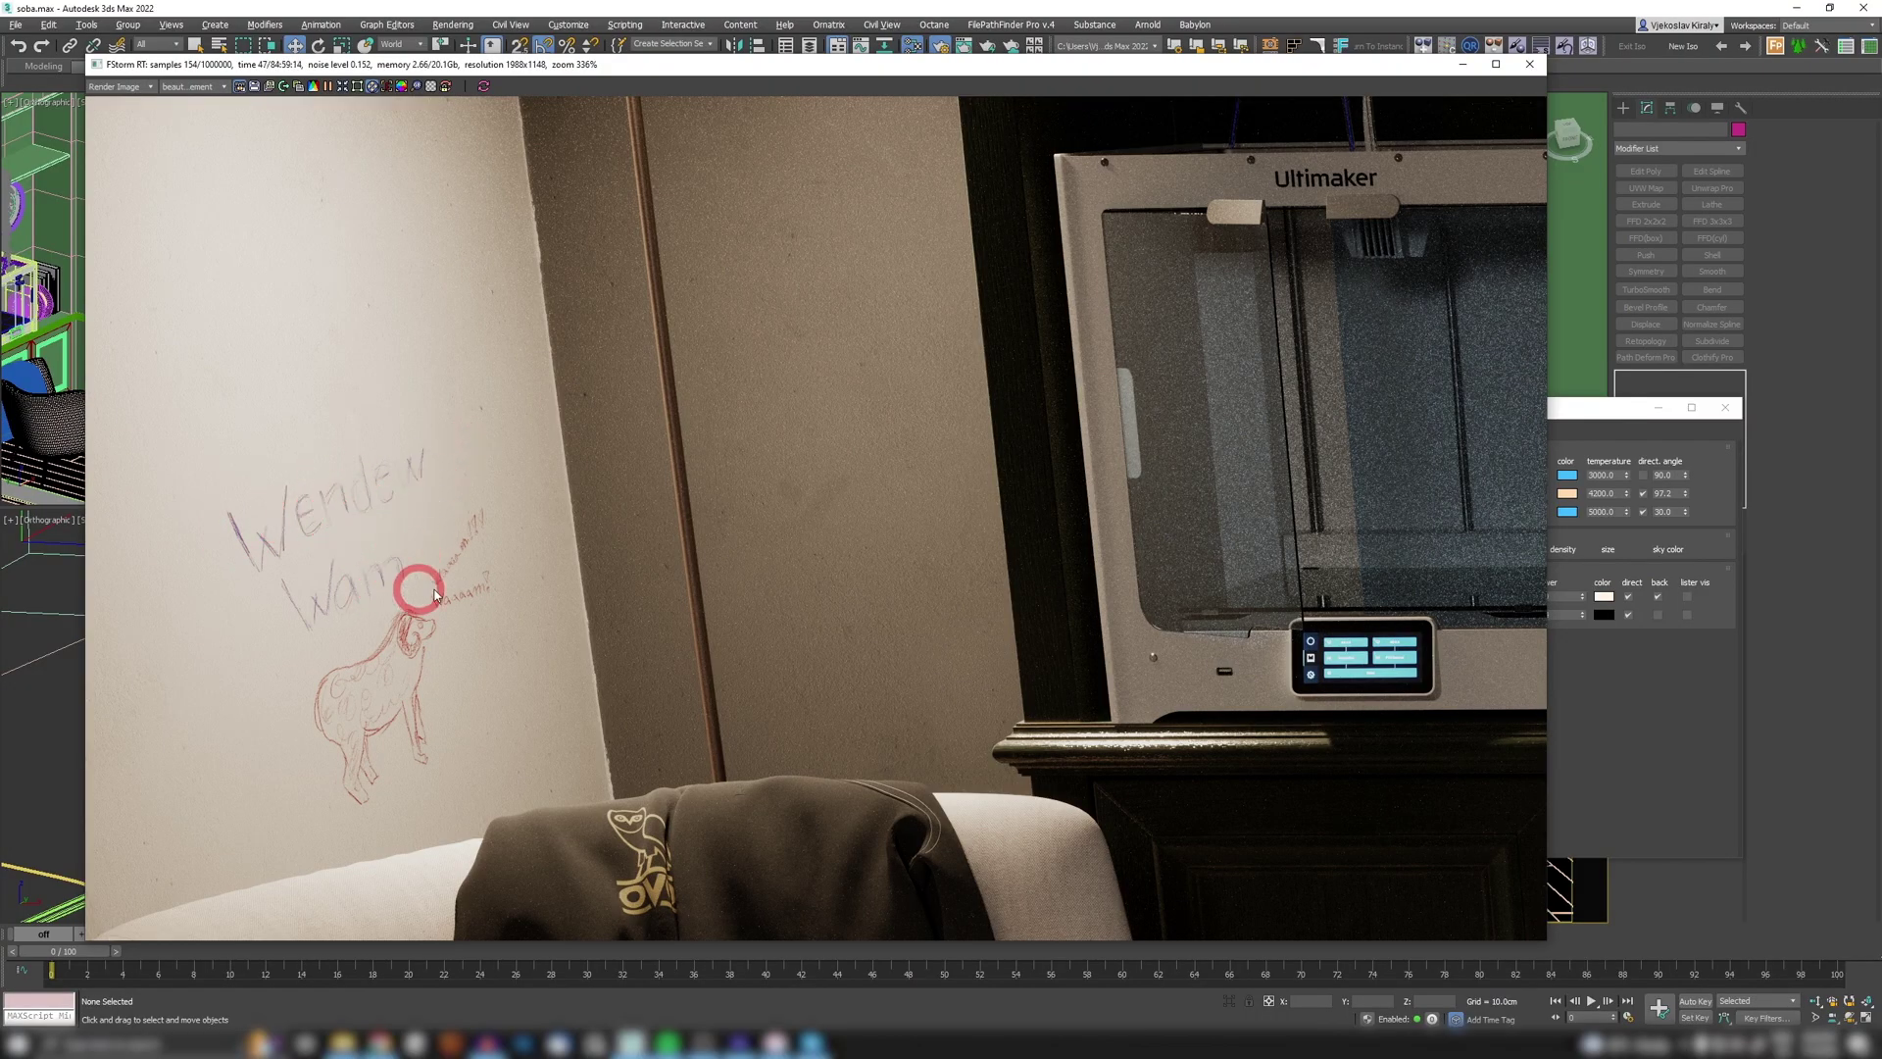
pyautogui.scroll(-3, 601, 433)
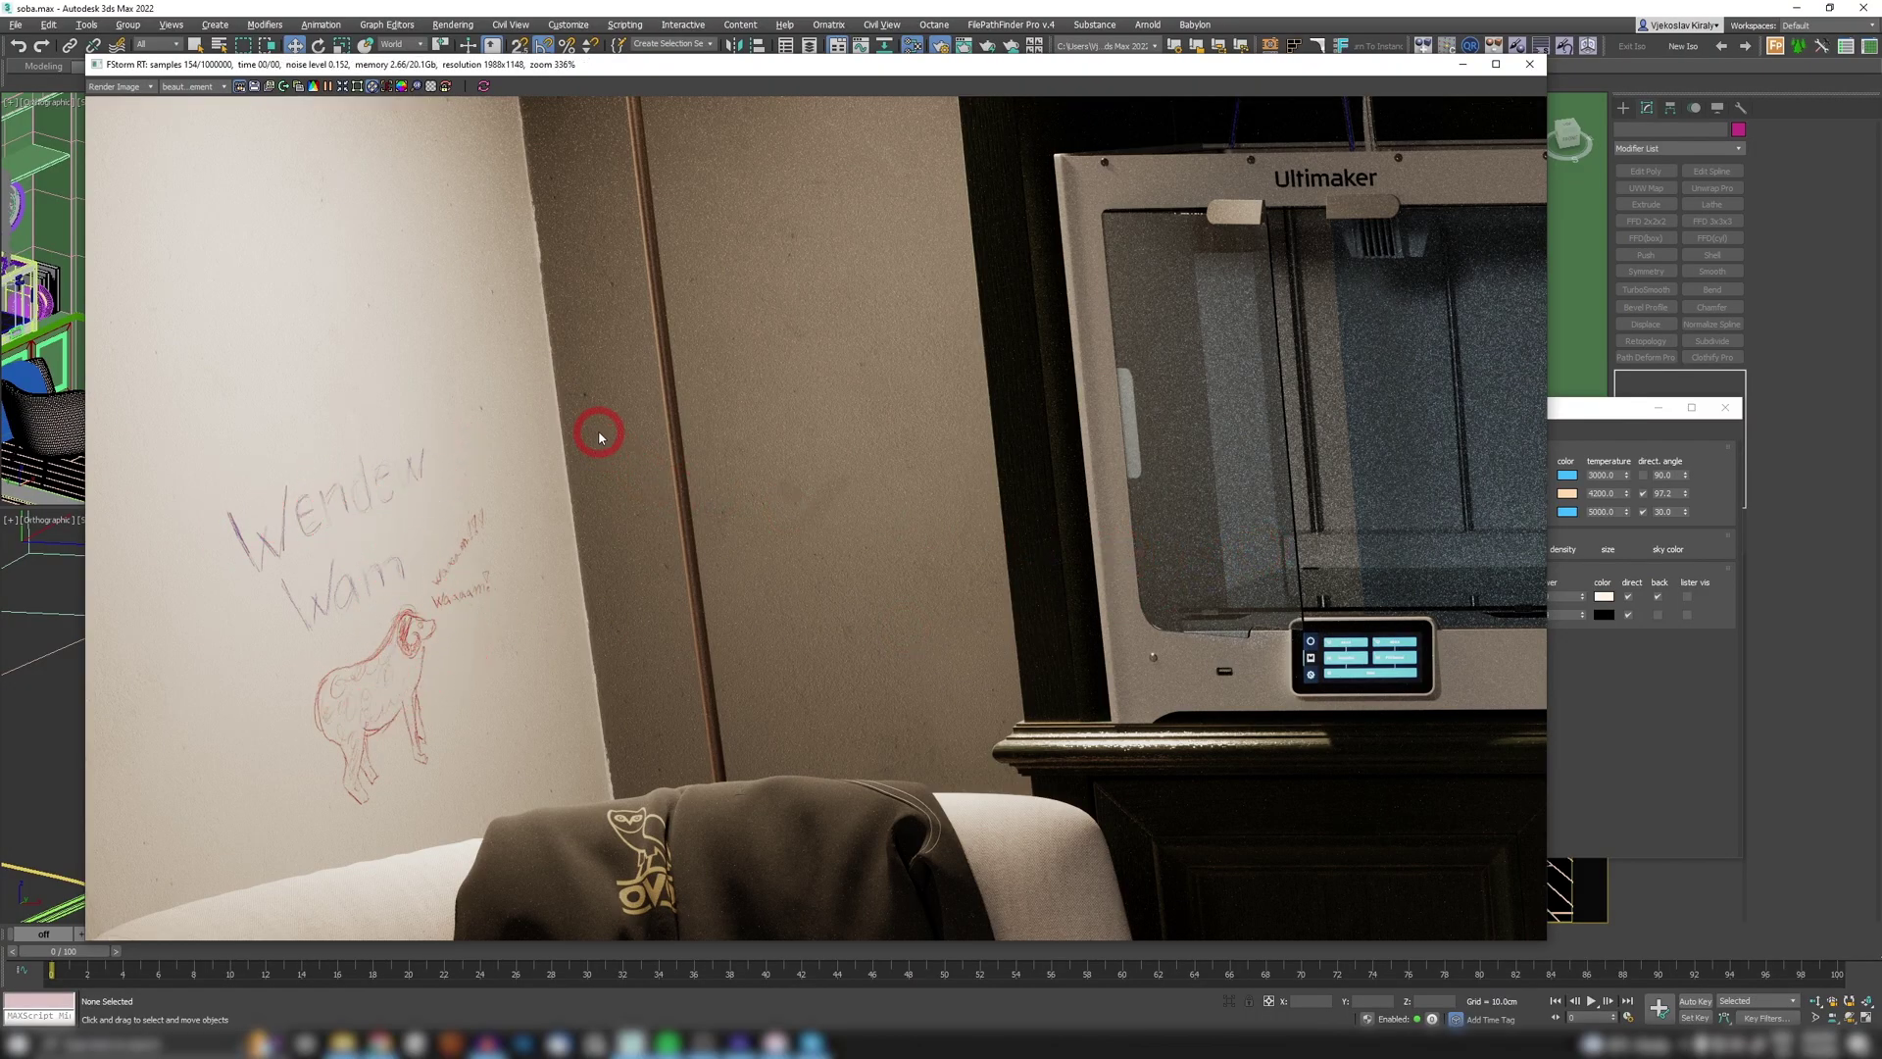
pyautogui.keyDown('alt'); pyautogui.moveTo(602, 433); pyautogui.dragTo(934, 617, button='middle'); pyautogui.keyUp('alt')
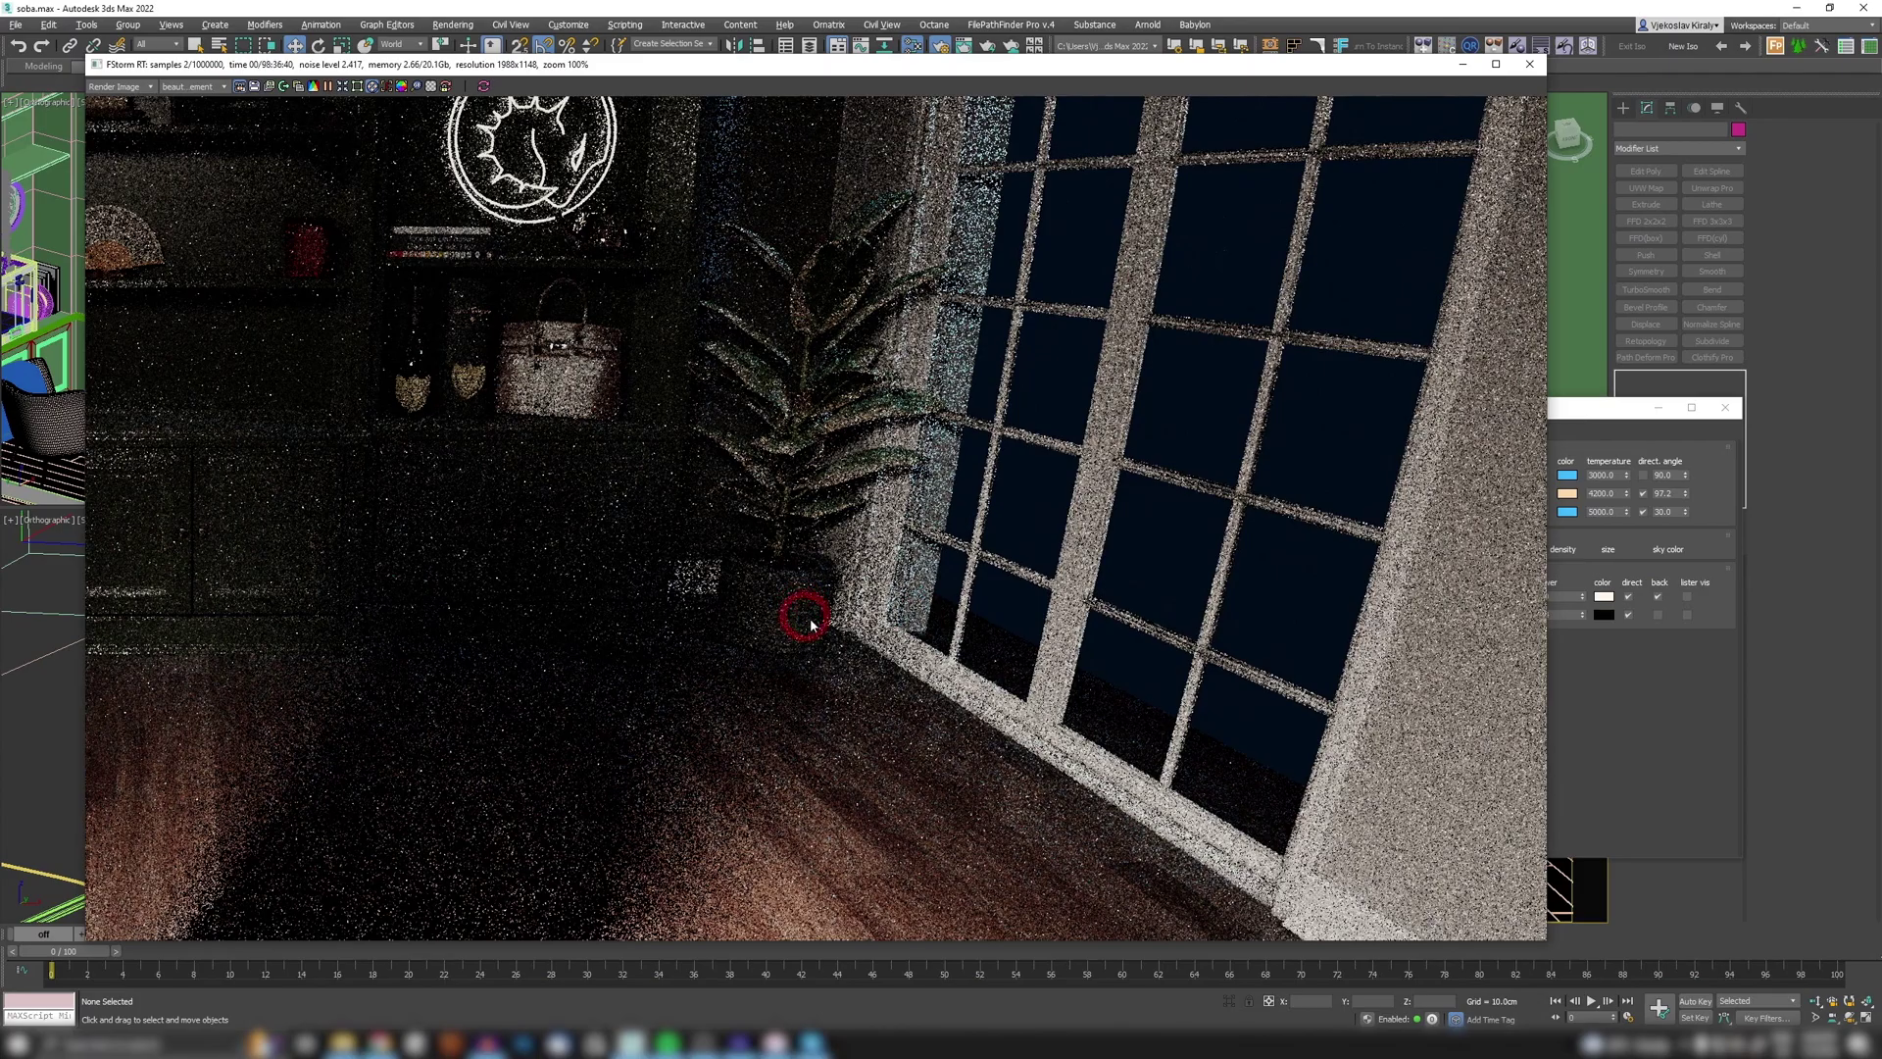
pyautogui.scroll(5, 846, 647)
pyautogui.scroll(2, 864, 661)
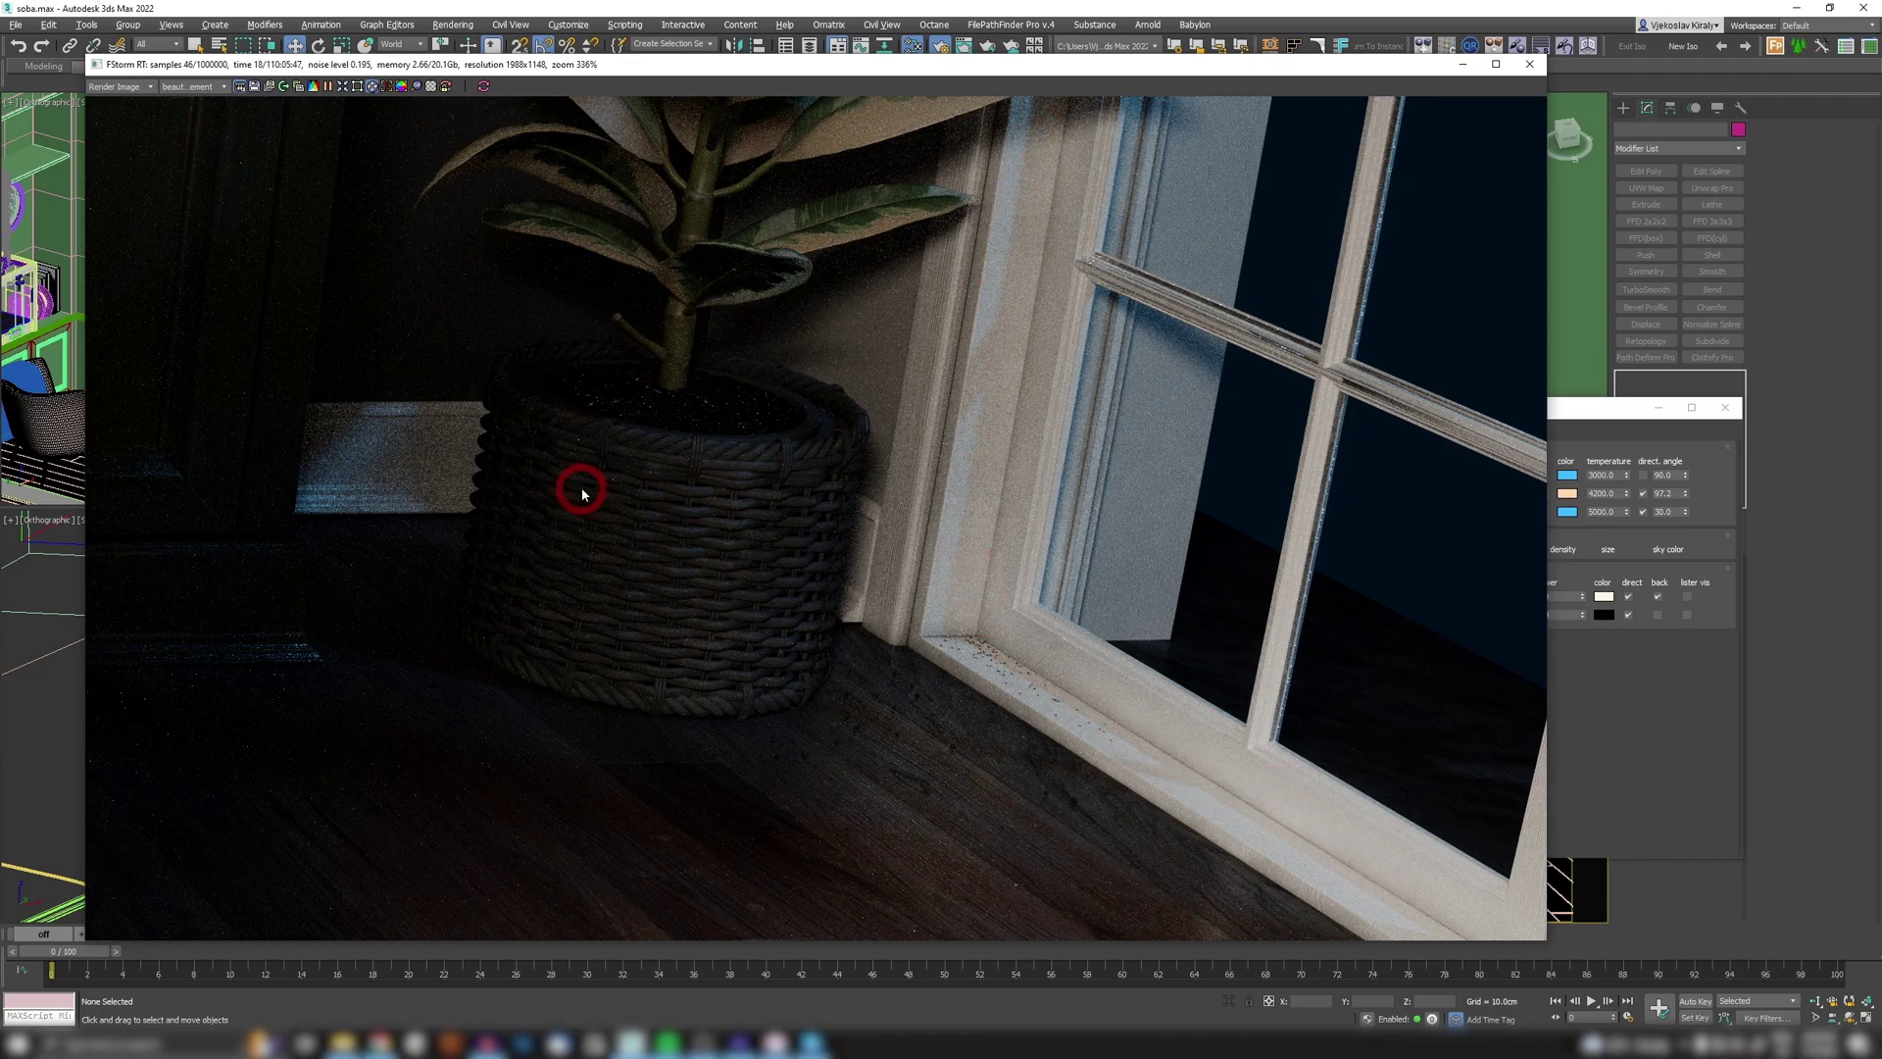
pyautogui.moveTo(581, 493); pyautogui.dragTo(926, 589)
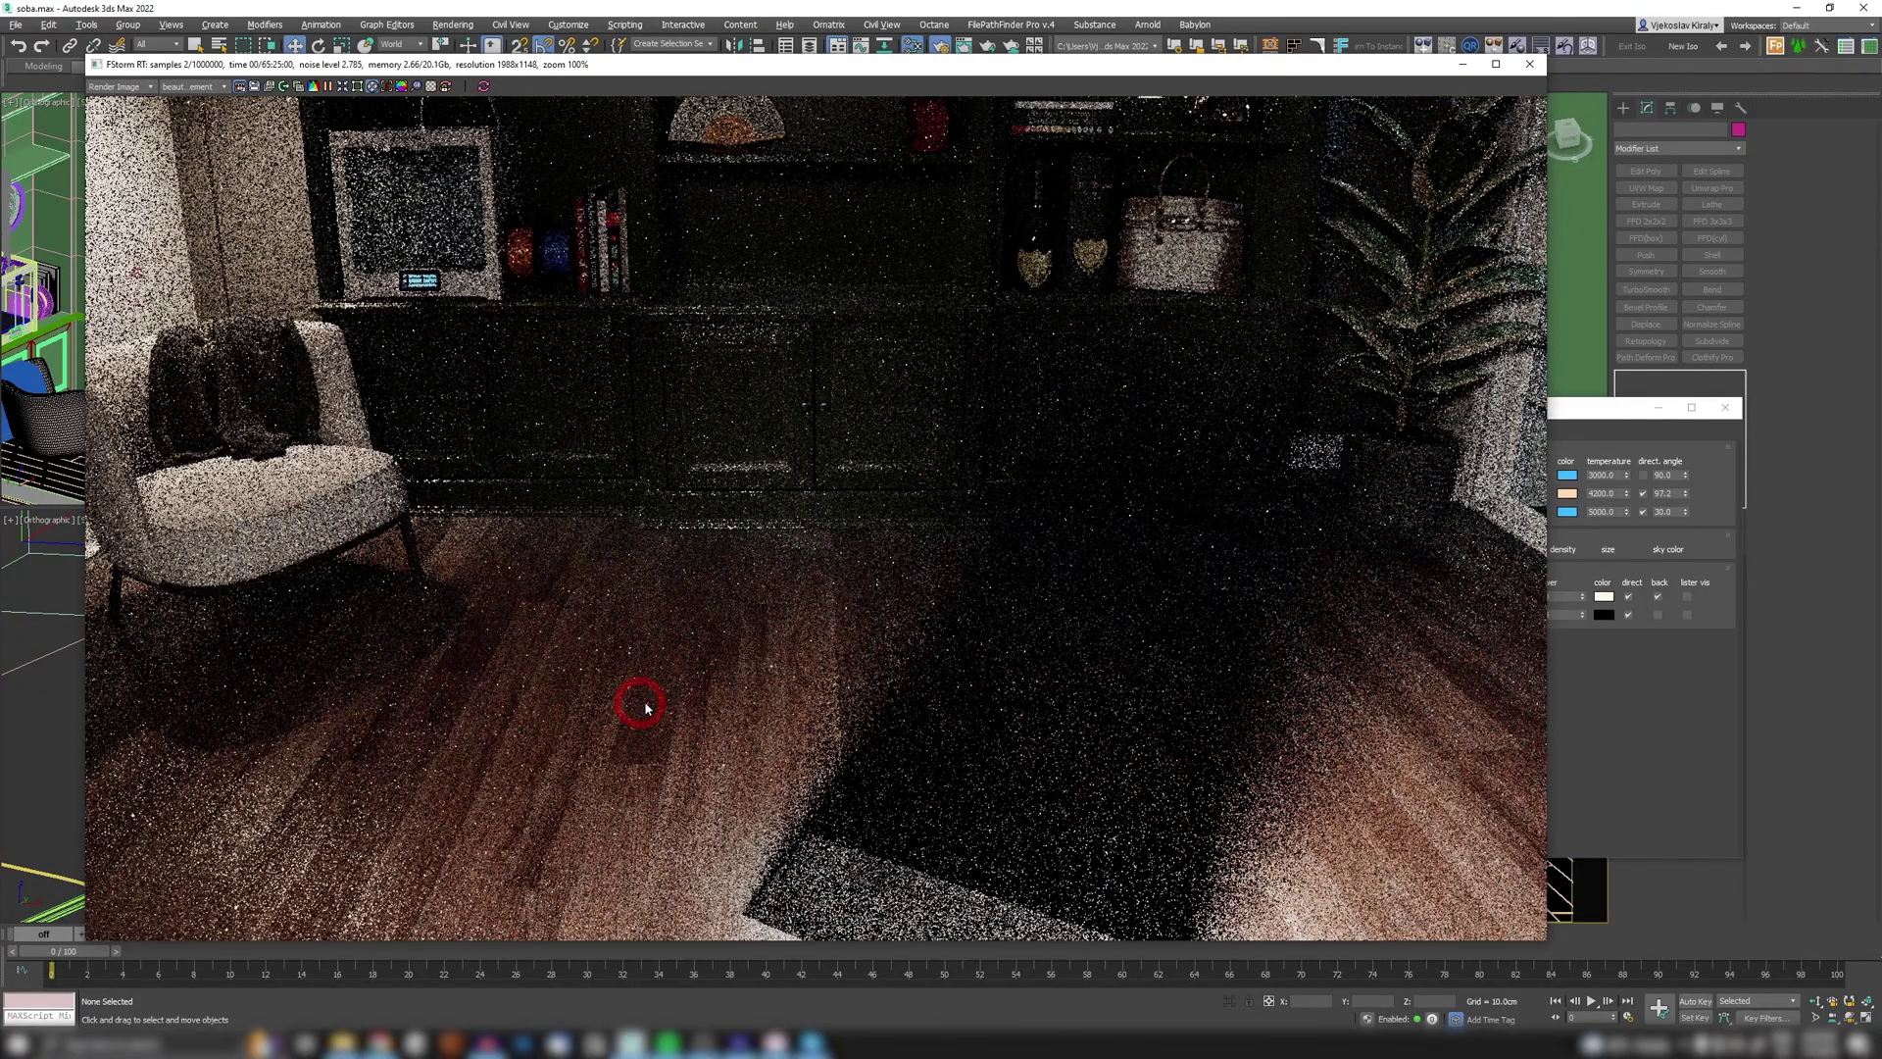
pyautogui.scroll(3, 751, 695)
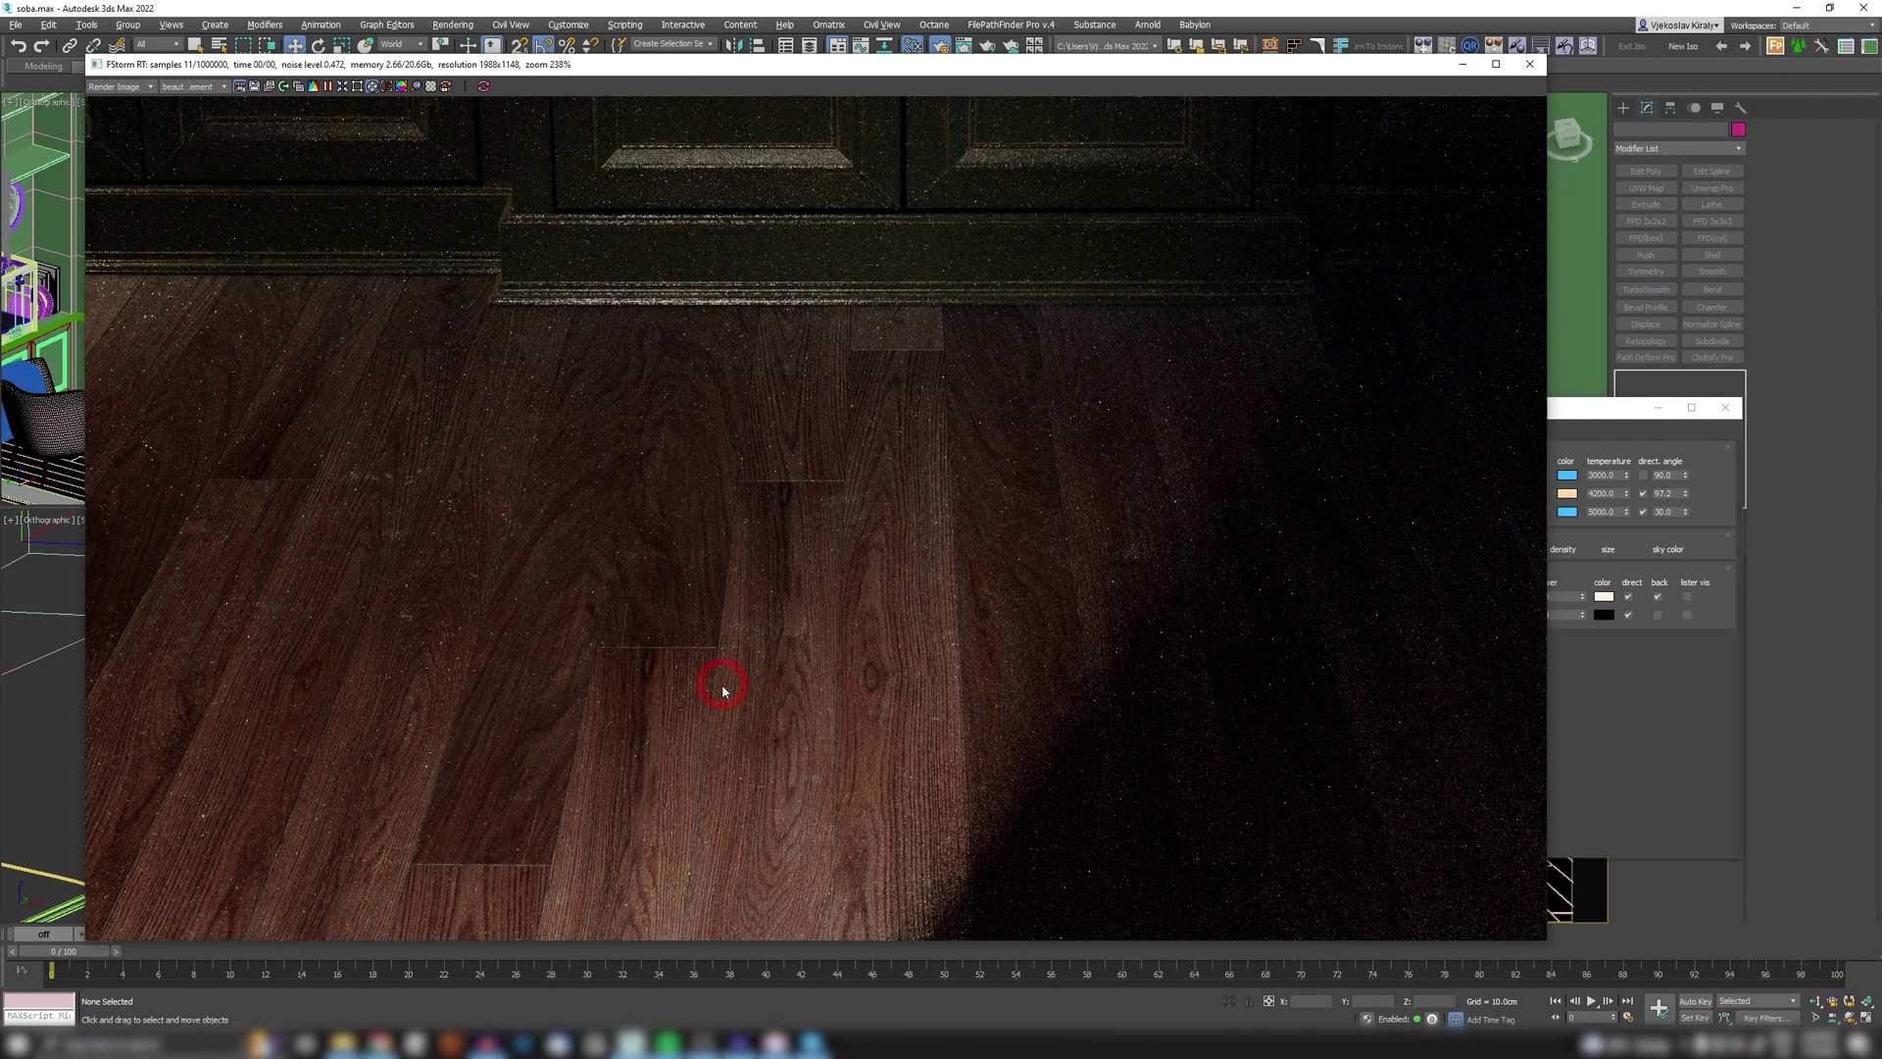
pyautogui.keyDown('alt'); pyautogui.moveTo(723, 691); pyautogui.dragTo(578, 159, button='middle'); pyautogui.keyUp('alt')
pyautogui.scroll(2, 642, 167)
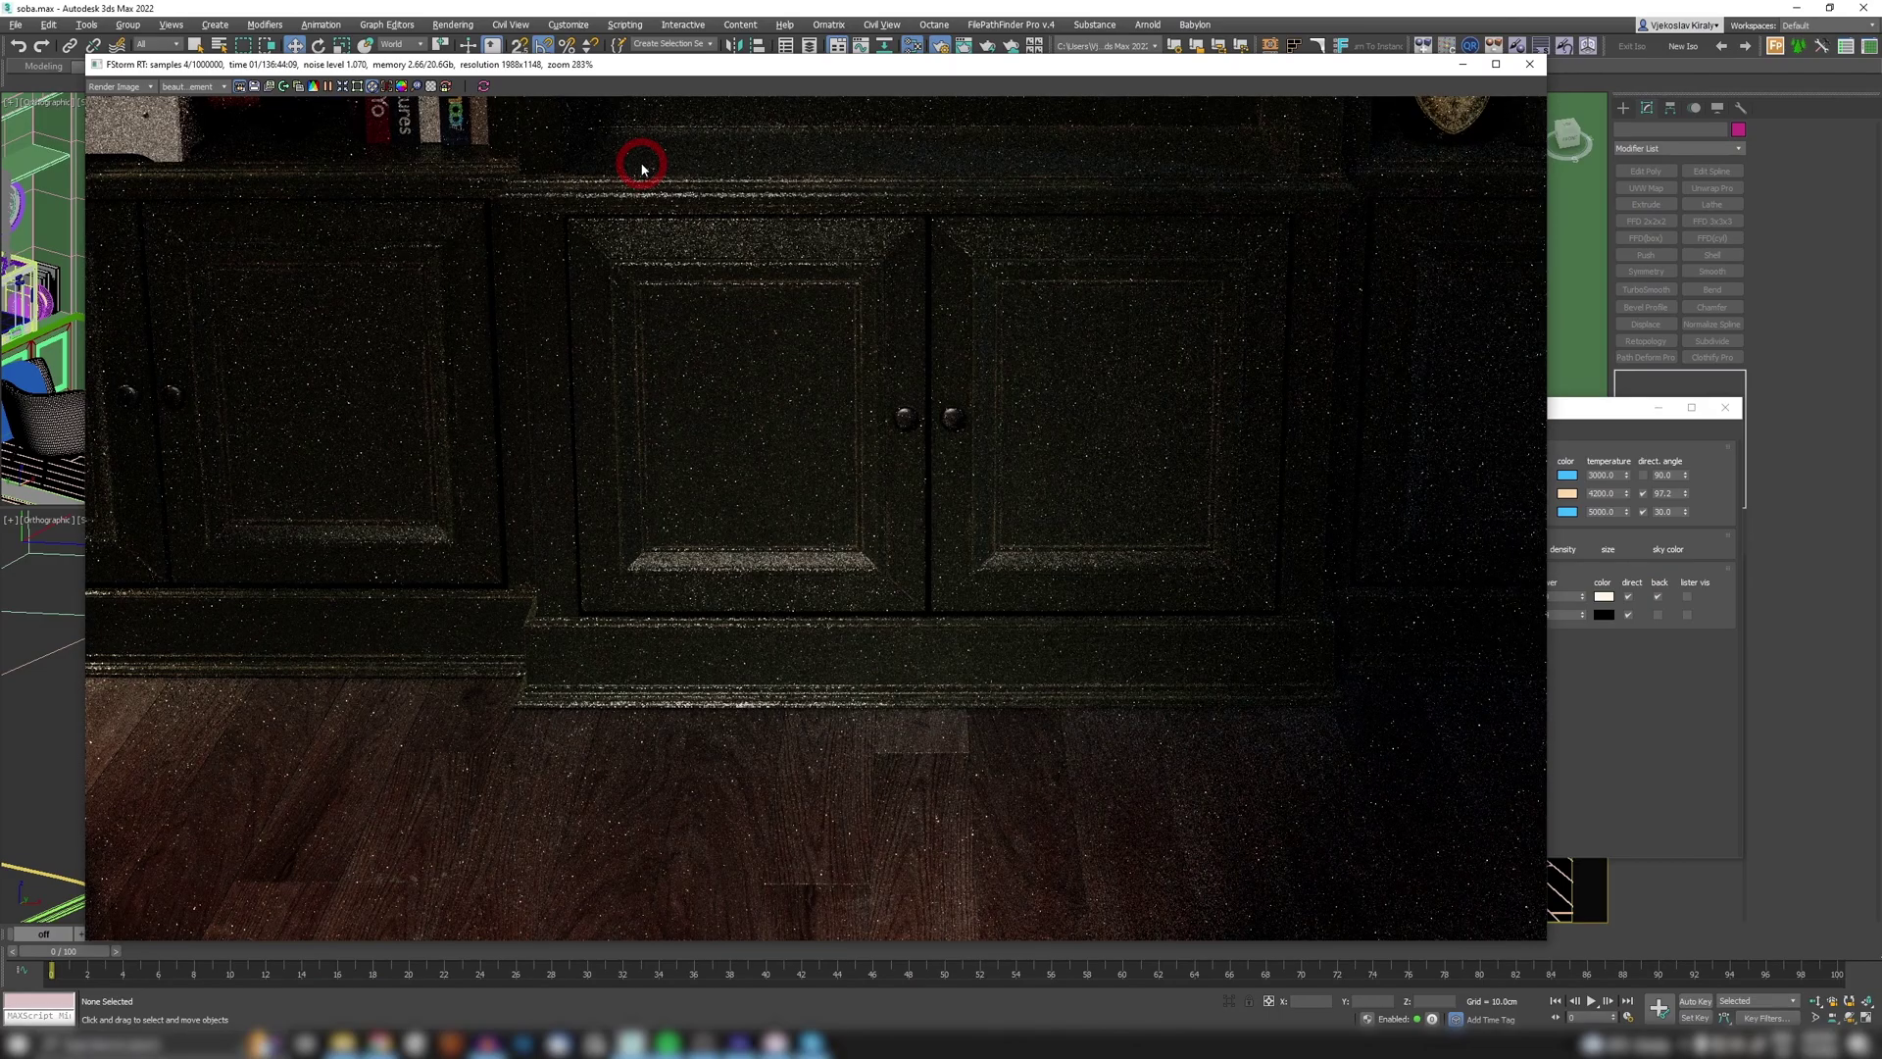
pyautogui.scroll(2, 639, 173)
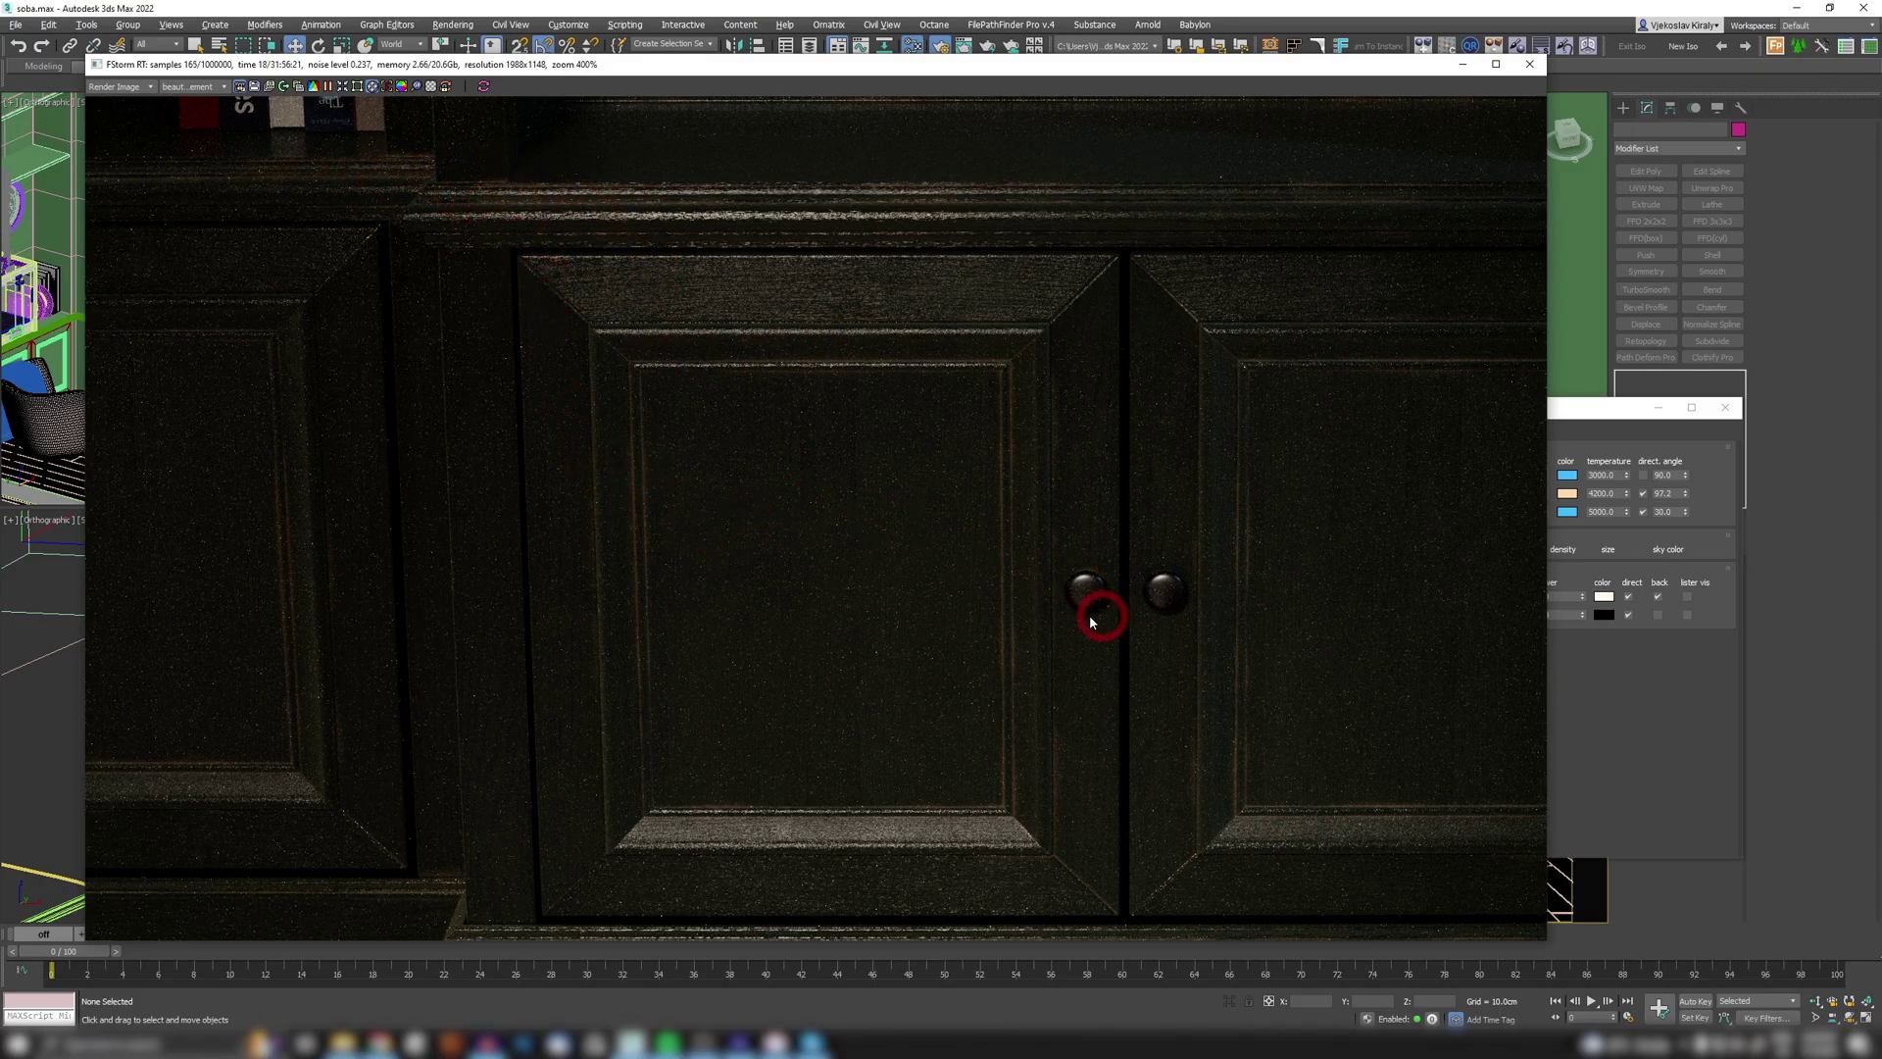
pyautogui.scroll(-1, 769, 407)
pyautogui.scroll(-3, 770, 411)
pyautogui.scroll(-2, 782, 378)
pyautogui.scroll(-1, 781, 377)
pyautogui.scroll(1, 779, 386)
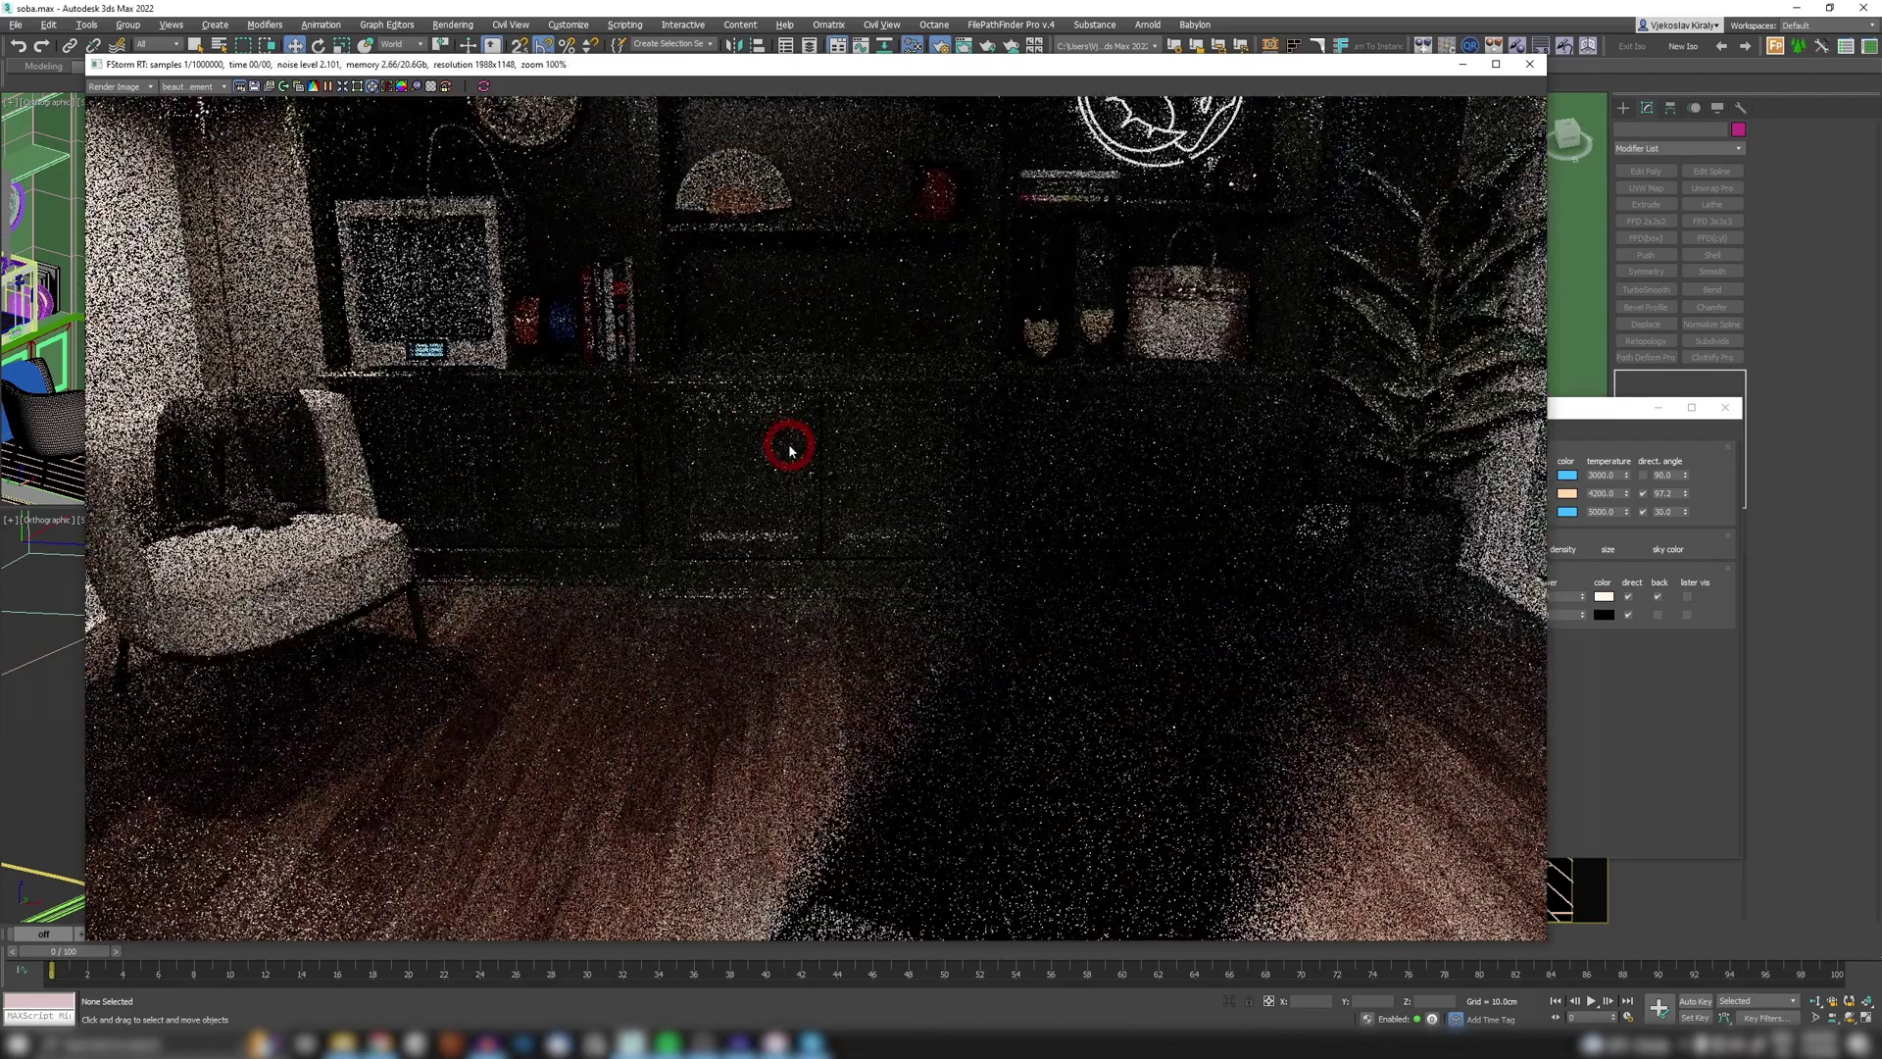
pyautogui.scroll(1, 786, 441)
pyautogui.scroll(1, 788, 446)
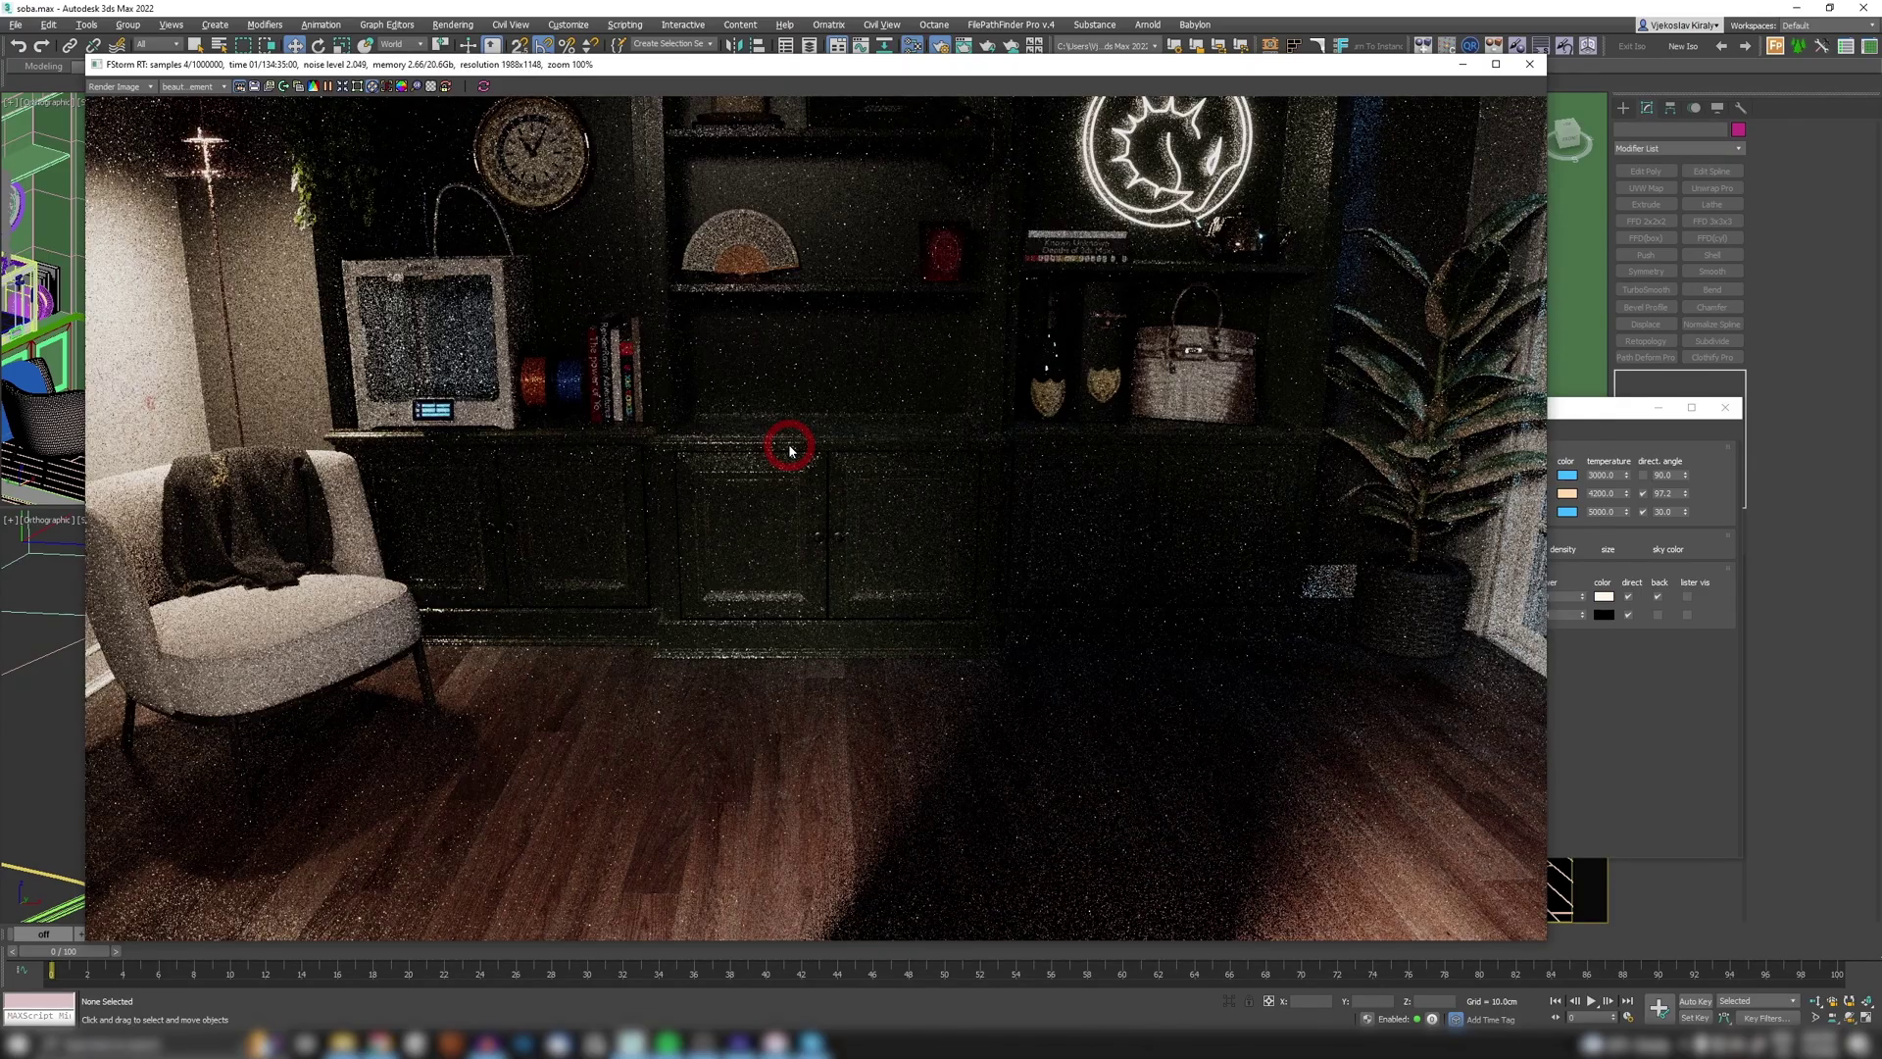